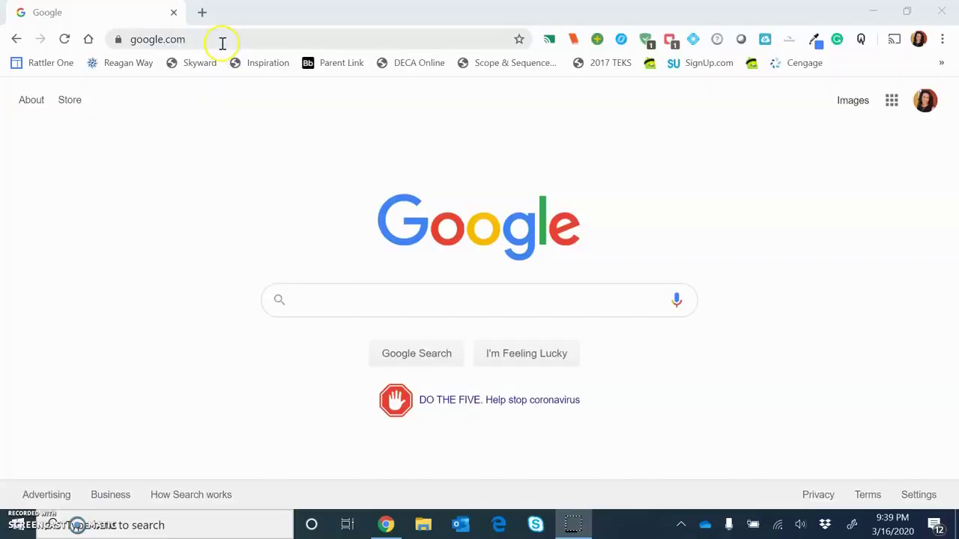
- Search the web for "google classroom" and open the Google Classroom site at classroom.google.com
{"action": "left_click", "coordinate": [220, 43]}
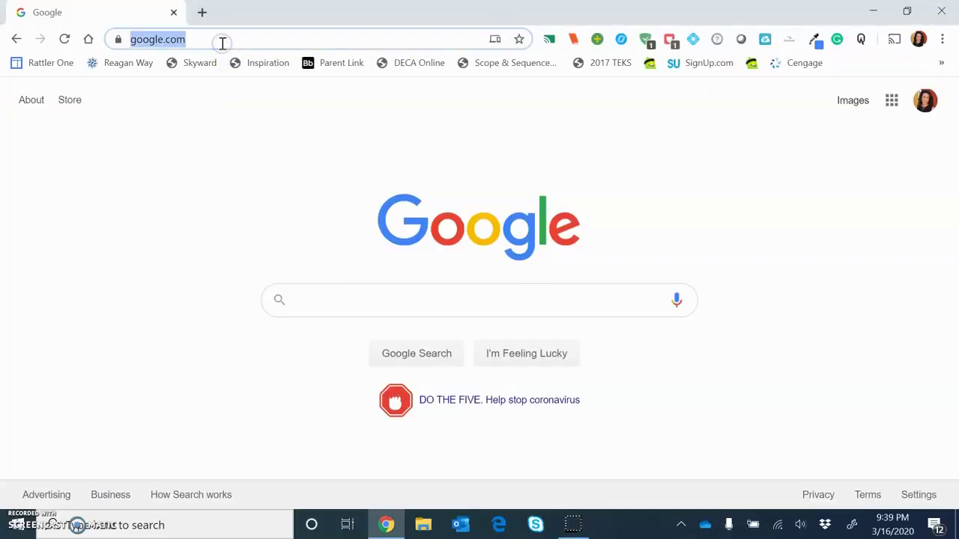
{"action": "type", "text": "google classro"}
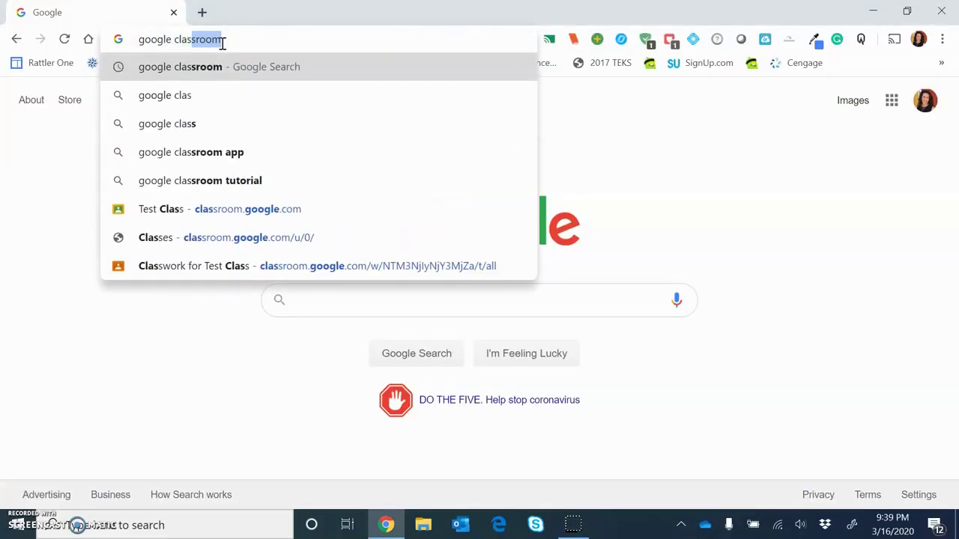
{"action": "key", "text": "Return"}
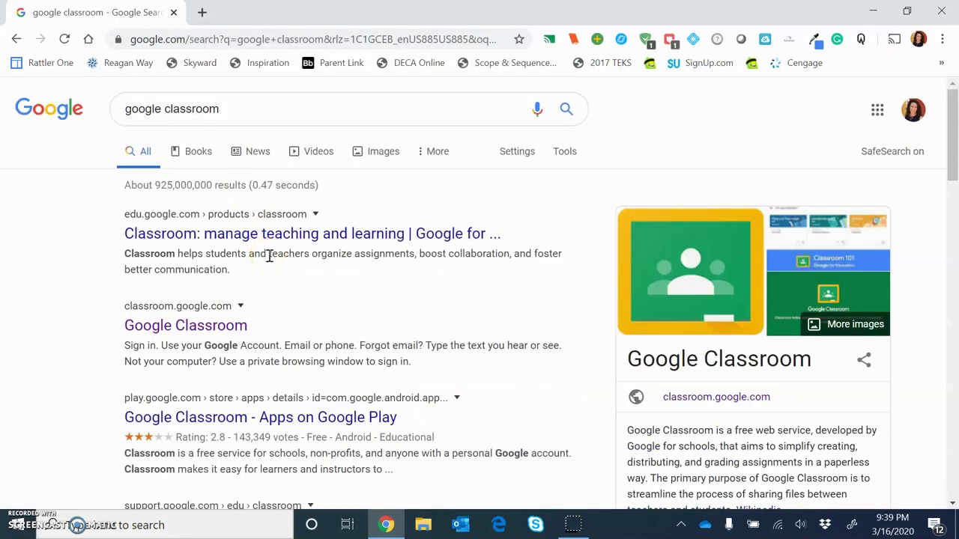
{"action": "left_click", "coordinate": [310, 39]}
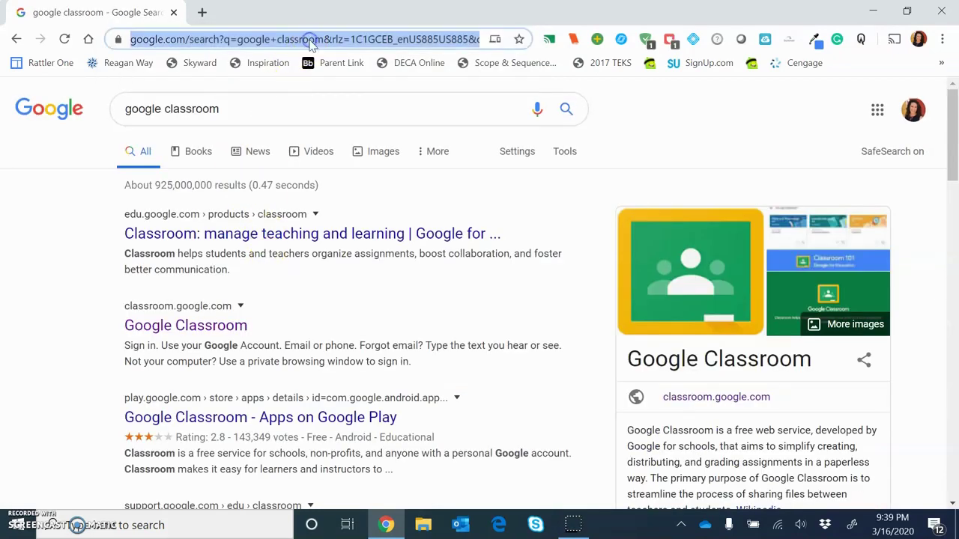
{"action": "type", "text": "classroom.google.com"}
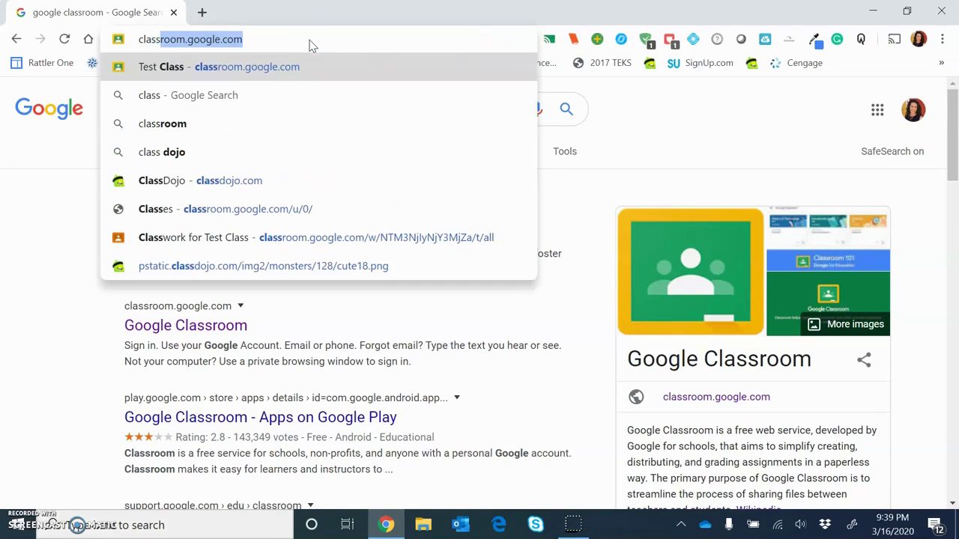
{"action": "left_click", "coordinate": [207, 334]}
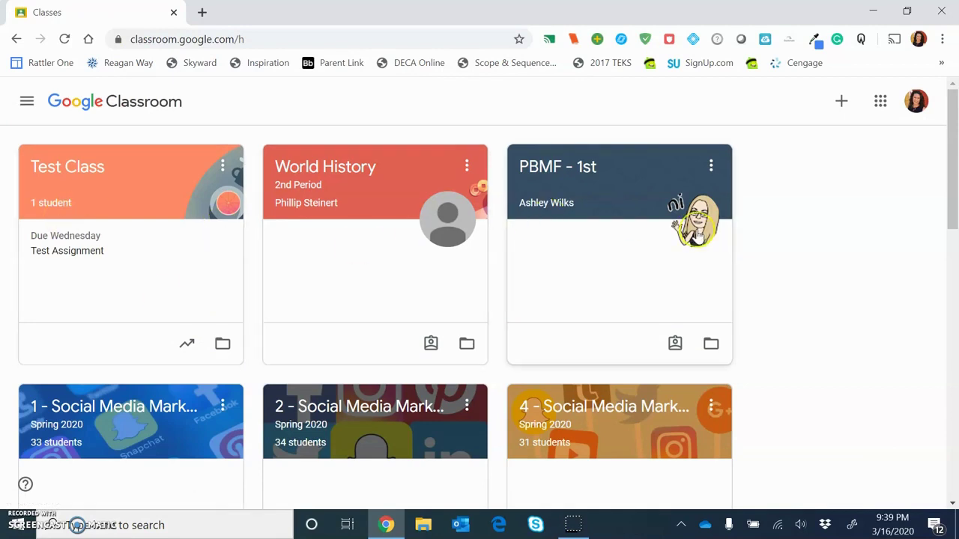
- Look through the class cards on the Google Classroom home page
{"action": "scroll", "coordinate": [696, 236], "scroll_direction": "down", "scroll_amount": 3}
{"action": "scroll", "coordinate": [697, 236], "scroll_direction": "down", "scroll_amount": 3}
{"action": "scroll", "coordinate": [697, 236], "scroll_direction": "up", "scroll_amount": 5}
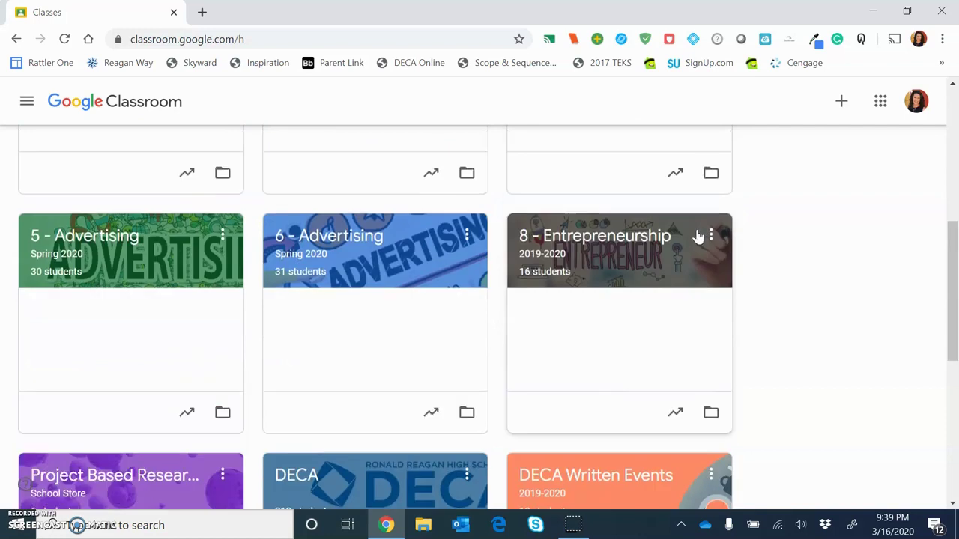
{"action": "scroll", "coordinate": [697, 237], "scroll_direction": "up", "scroll_amount": 2}
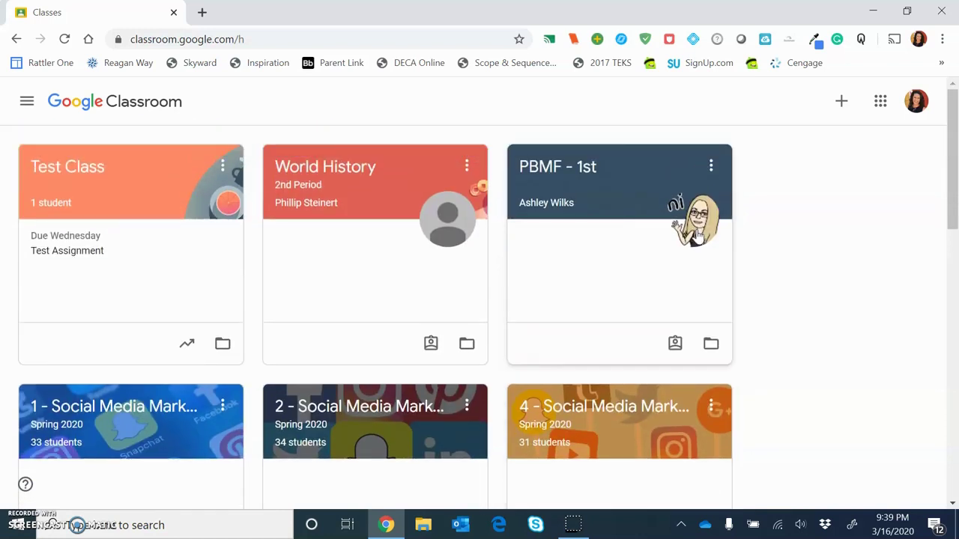
{"action": "scroll", "coordinate": [607, 341], "scroll_direction": "down", "scroll_amount": 3}
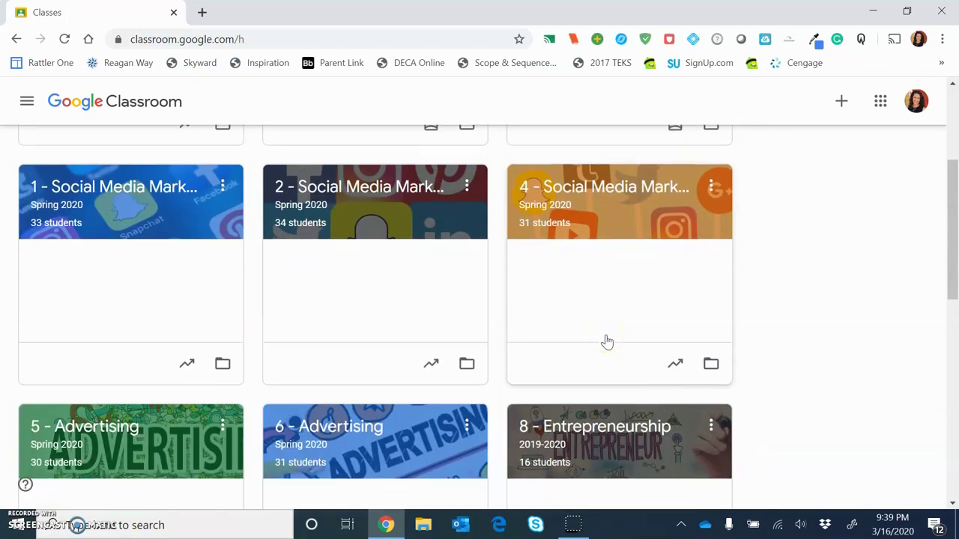
{"action": "scroll", "coordinate": [329, 252], "scroll_direction": "down", "scroll_amount": 2}
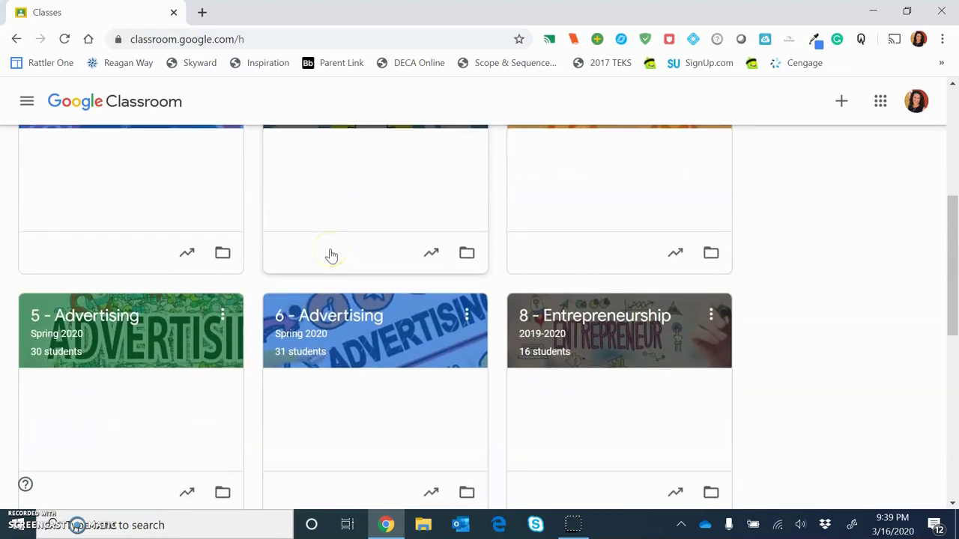
{"action": "scroll", "coordinate": [331, 256], "scroll_direction": "up", "scroll_amount": 5}
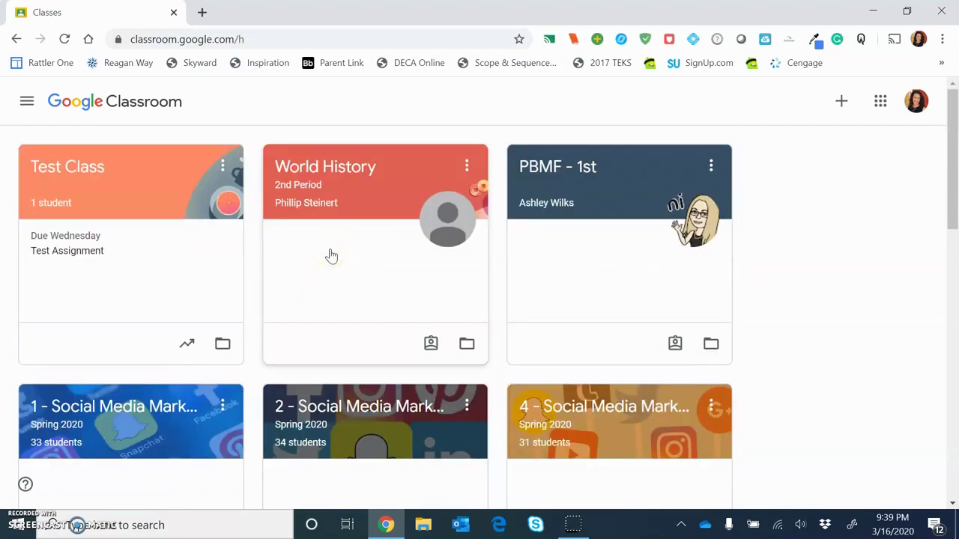
- Archive the class named Test Class
{"action": "left_click", "coordinate": [224, 168]}
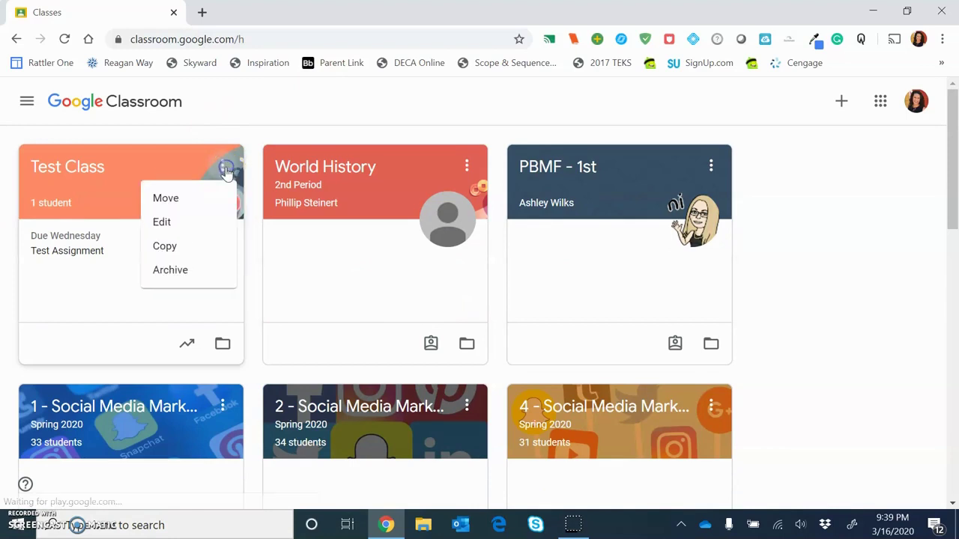
{"action": "left_click", "coordinate": [182, 271]}
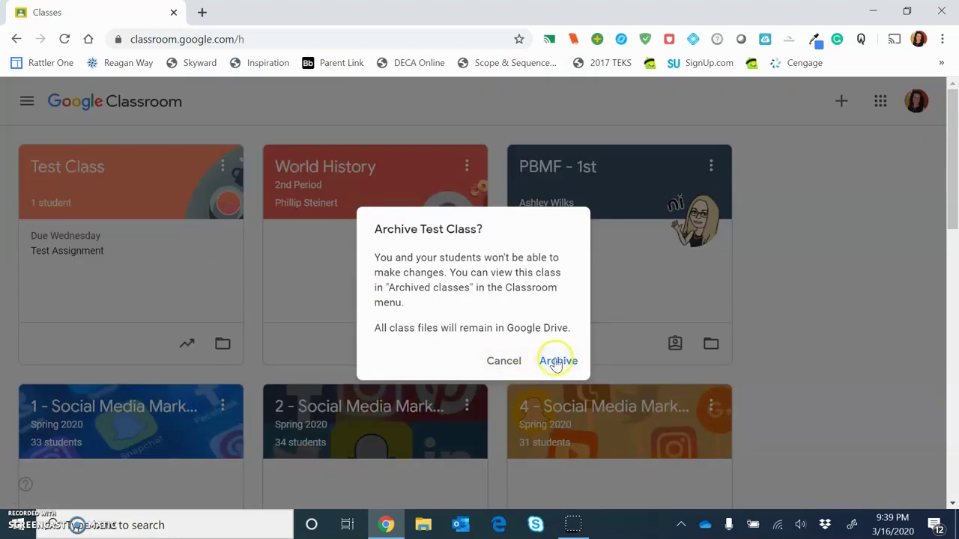
{"action": "left_click", "coordinate": [553, 361]}
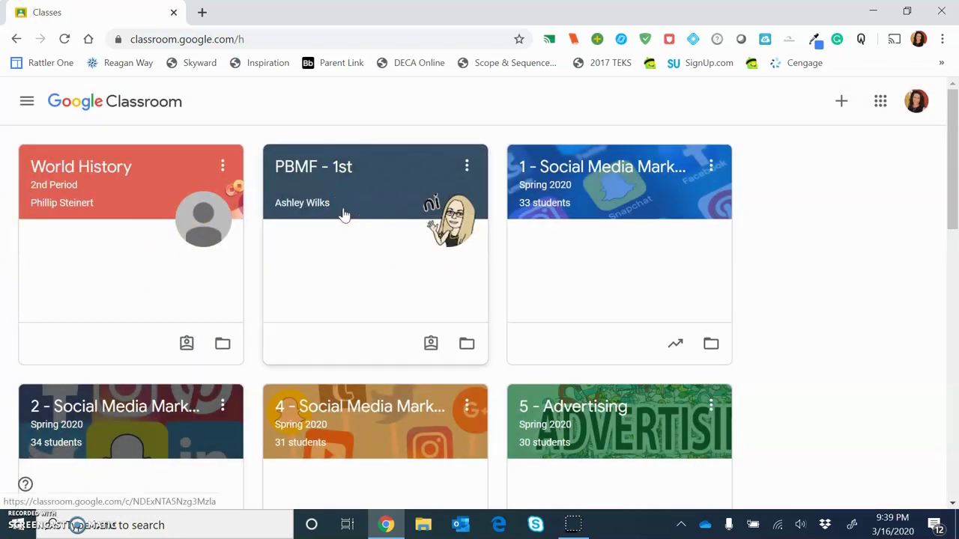
- Open the PBMF - 1st class and review the assignment and material posts in its stream
{"action": "left_click", "coordinate": [326, 171]}
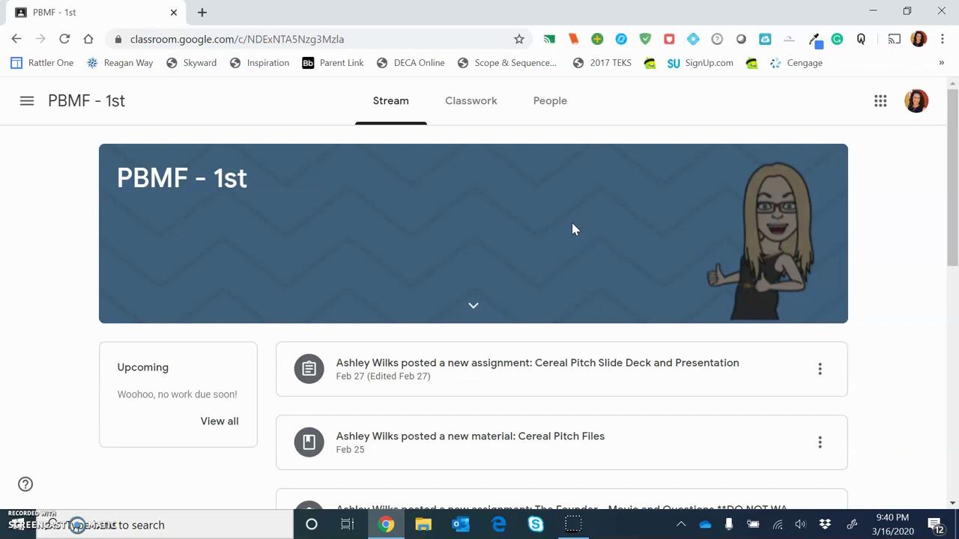
{"action": "scroll", "coordinate": [573, 228], "scroll_direction": "down", "scroll_amount": 1}
{"action": "scroll", "coordinate": [573, 228], "scroll_direction": "up", "scroll_amount": 1}
{"action": "scroll", "coordinate": [571, 223], "scroll_direction": "down", "scroll_amount": 9}
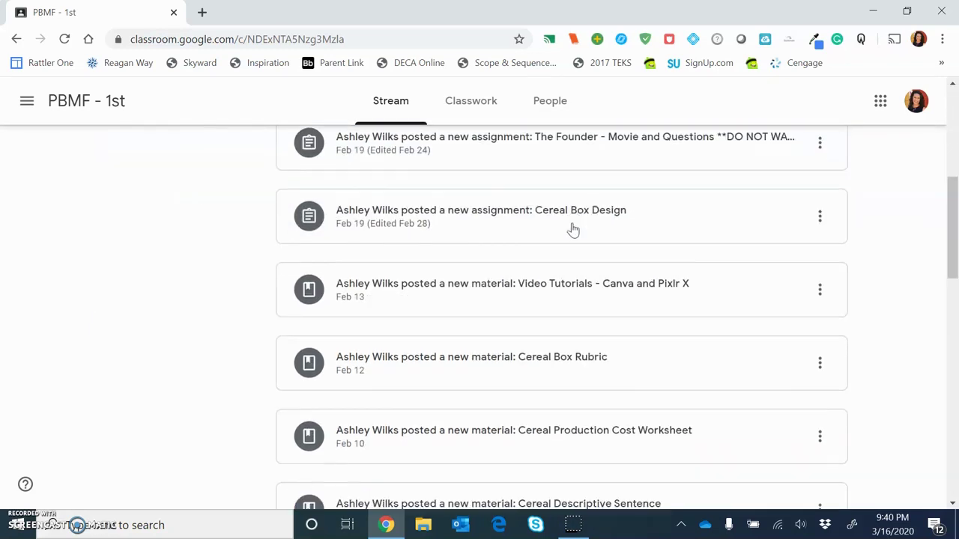
{"action": "scroll", "coordinate": [572, 228], "scroll_direction": "down", "scroll_amount": 12}
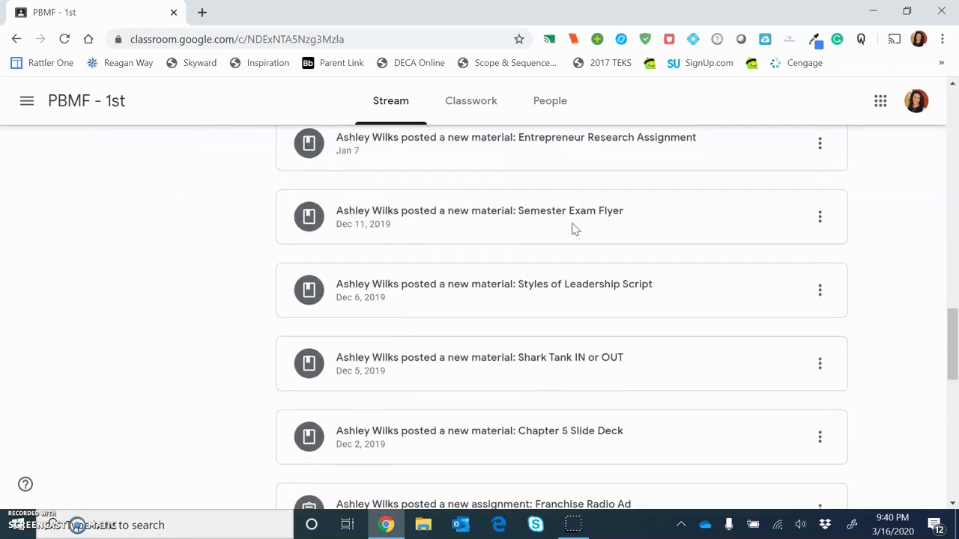
{"action": "scroll", "coordinate": [573, 230], "scroll_direction": "up", "scroll_amount": 6}
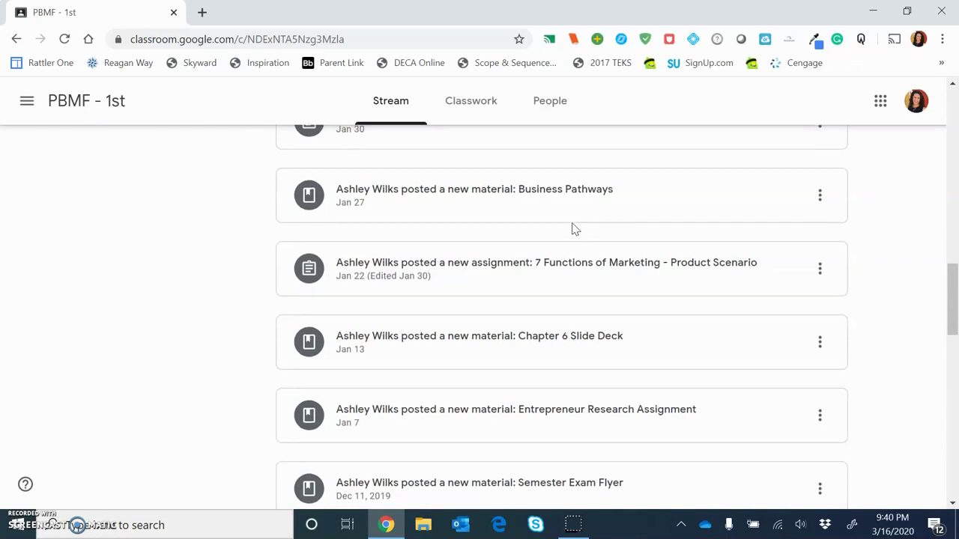
{"action": "scroll", "coordinate": [573, 228], "scroll_direction": "up", "scroll_amount": 8}
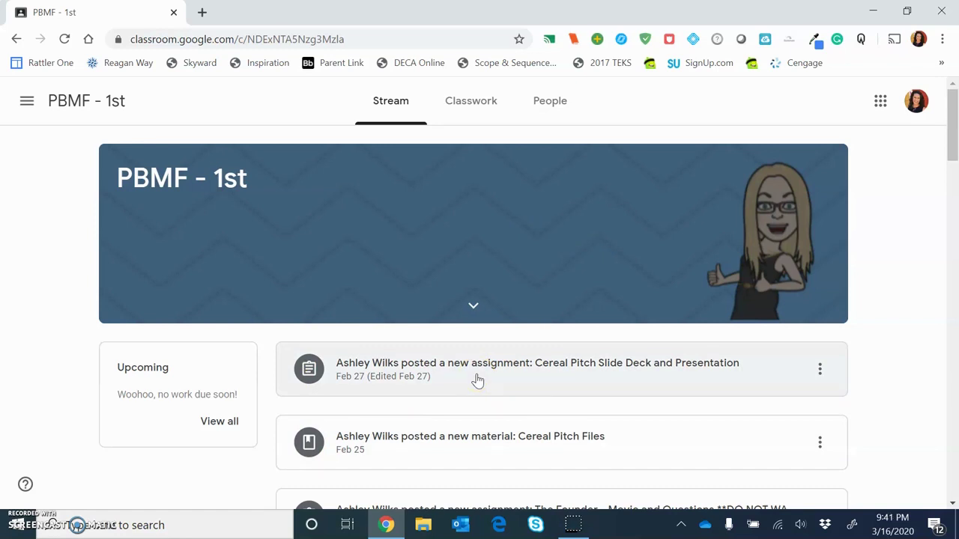
- Load classroom.google.com in a new browser tab and open the 8 - Entrepreneurship class there
{"action": "left_click", "coordinate": [204, 13]}
{"action": "type", "text": "classroom.google.com"}
{"action": "key", "text": "Return"}
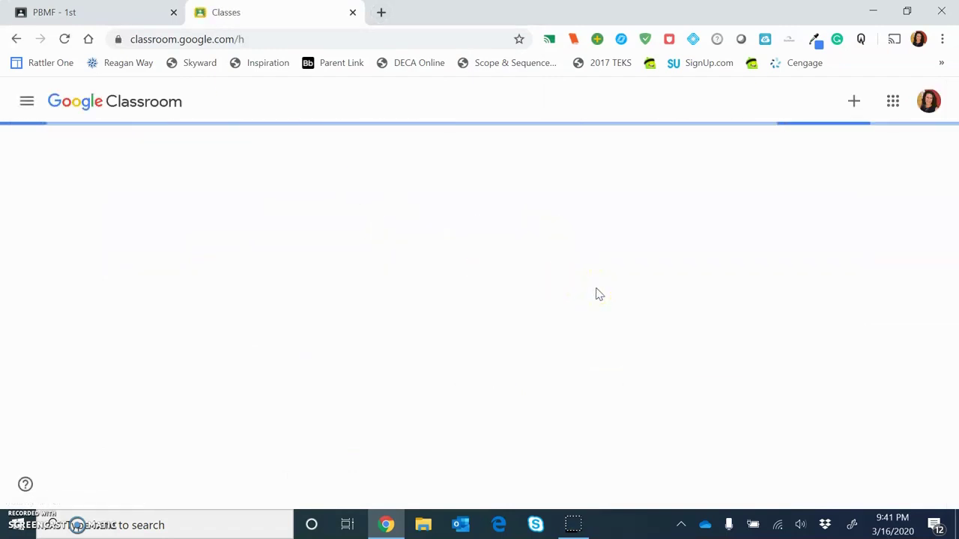
{"action": "scroll", "coordinate": [596, 294], "scroll_direction": "down", "scroll_amount": 5}
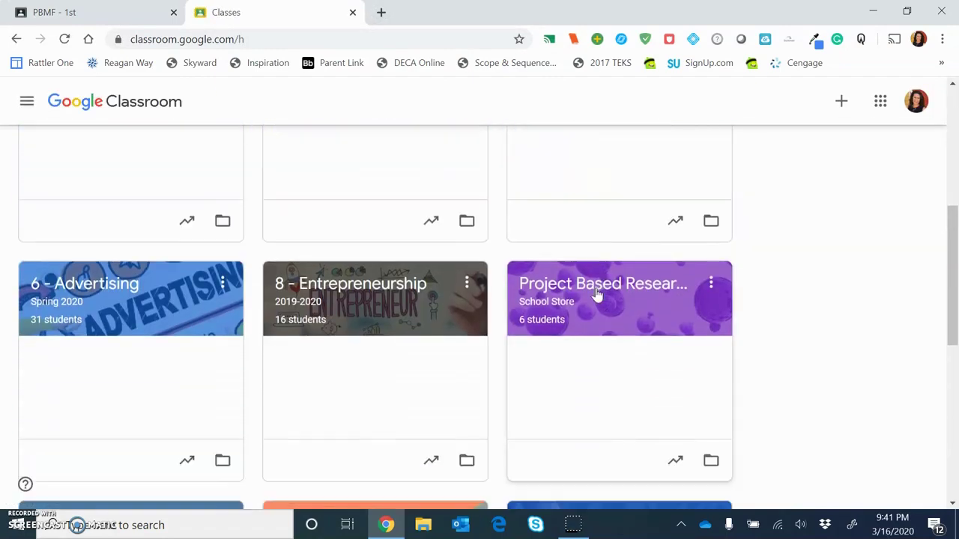
{"action": "scroll", "coordinate": [597, 294], "scroll_direction": "up", "scroll_amount": 1}
{"action": "left_click", "coordinate": [411, 342]}
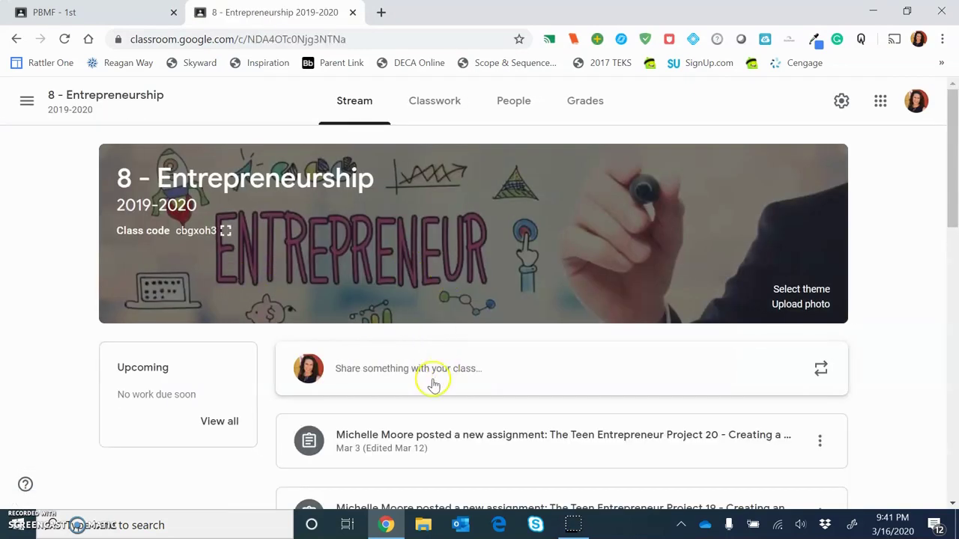
- Draft the class announcement "Hello - today we are going to be working..." for 8 - Entrepreneurship, and clear its text without posting
{"action": "left_click", "coordinate": [433, 383]}
{"action": "scroll", "coordinate": [648, 423], "scroll_direction": "down", "scroll_amount": 1}
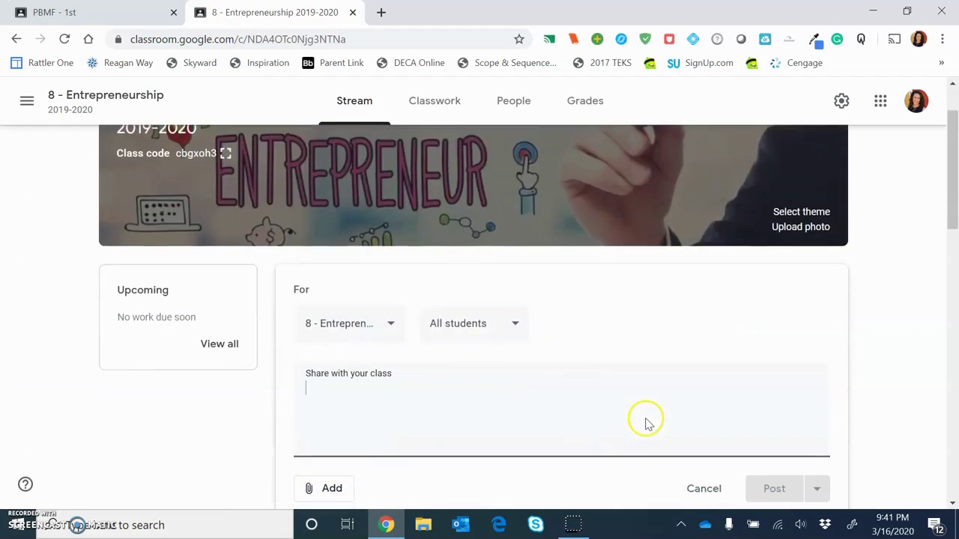
{"action": "type", "text": "Hello "}
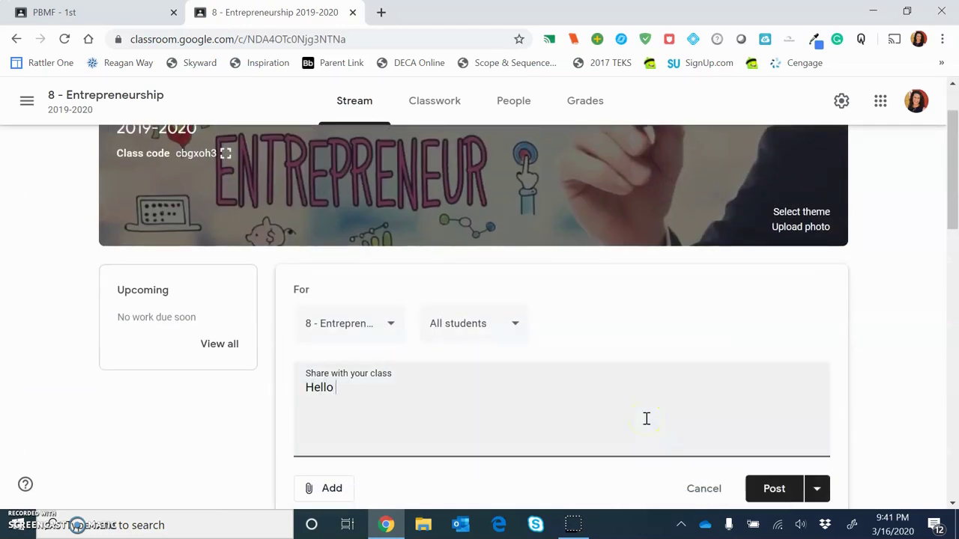
{"action": "type", "text": "- today we are going "}
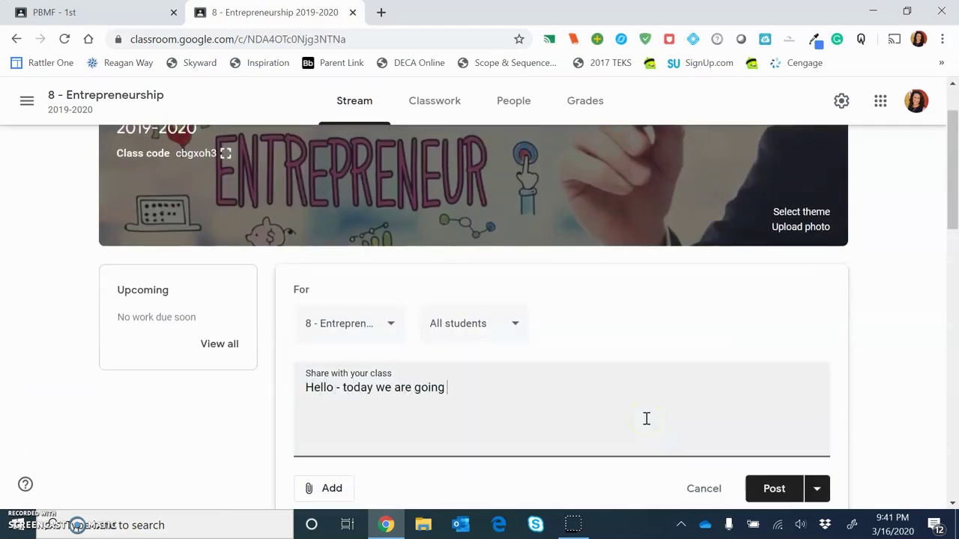
{"action": "type", "text": "to be working..."}
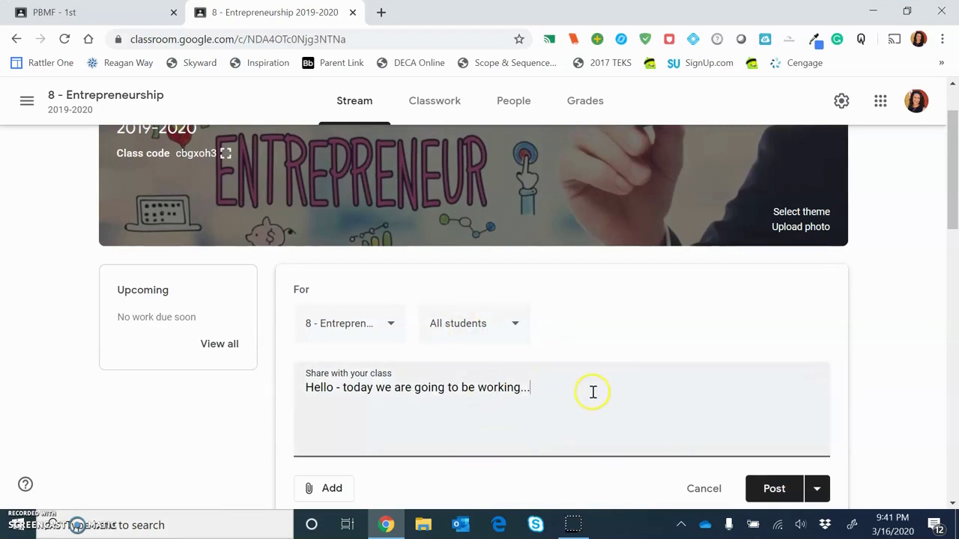
{"action": "scroll", "coordinate": [781, 375], "scroll_direction": "down", "scroll_amount": 1}
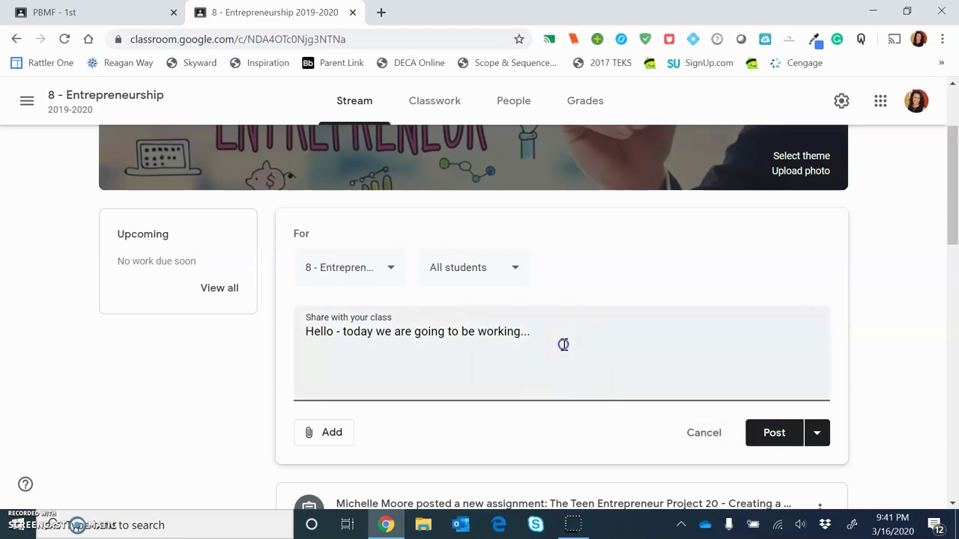
{"action": "left_click_drag", "start_coordinate": [563, 343], "coordinate": [273, 299]}
{"action": "key", "text": "BackSpace"}
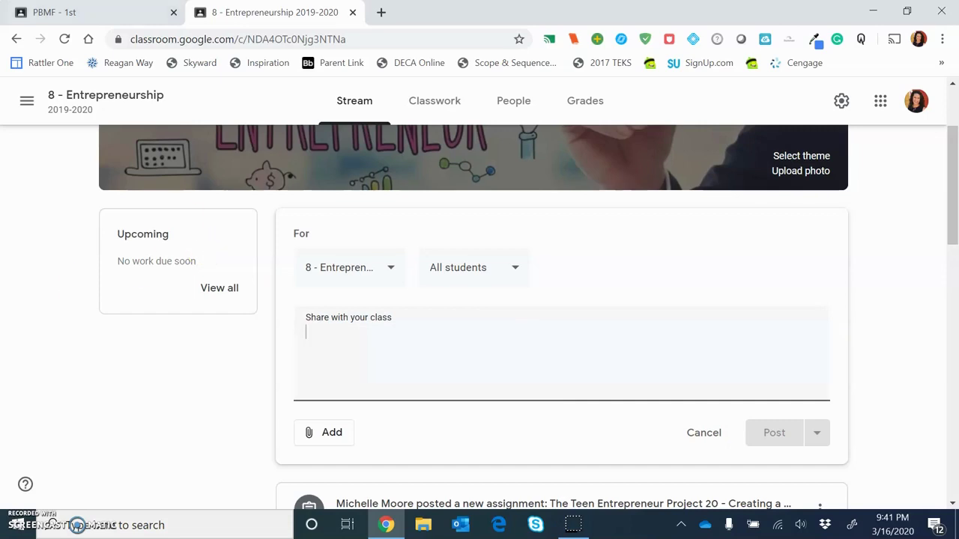
- Return to the PBMF - 1st class and look over the recent posts in its stream
{"action": "left_click", "coordinate": [54, 13]}
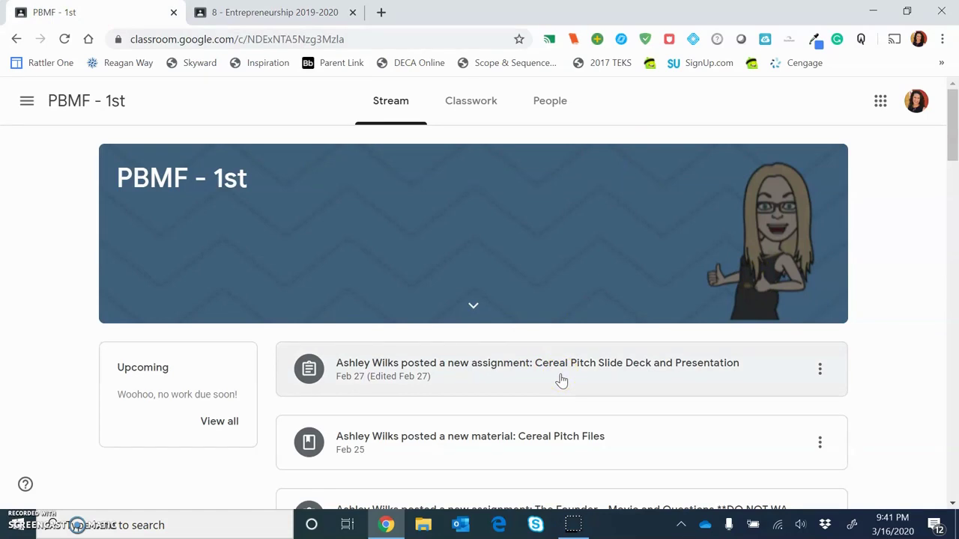
{"action": "scroll", "coordinate": [561, 381], "scroll_direction": "down", "scroll_amount": 2}
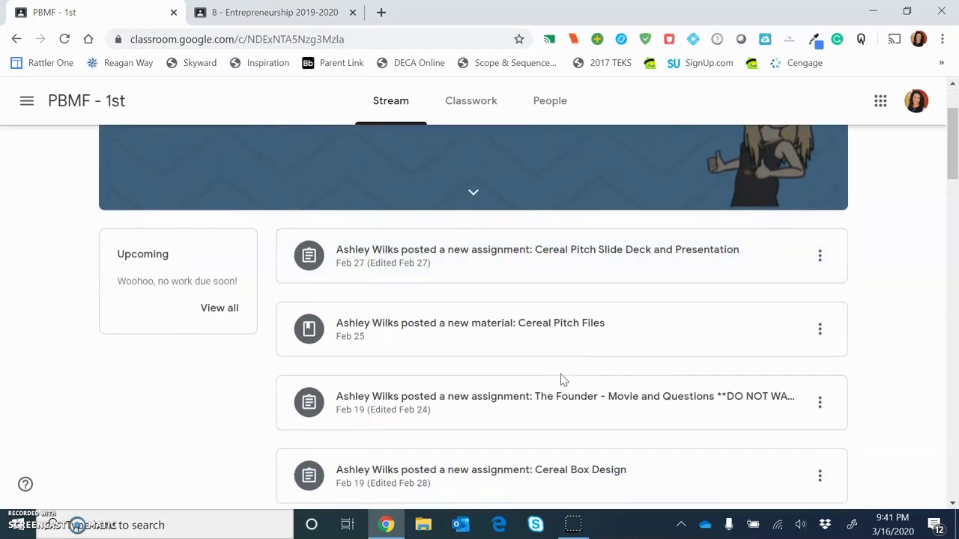
{"action": "scroll", "coordinate": [563, 380], "scroll_direction": "down", "scroll_amount": 3}
{"action": "scroll", "coordinate": [562, 380], "scroll_direction": "up", "scroll_amount": 3}
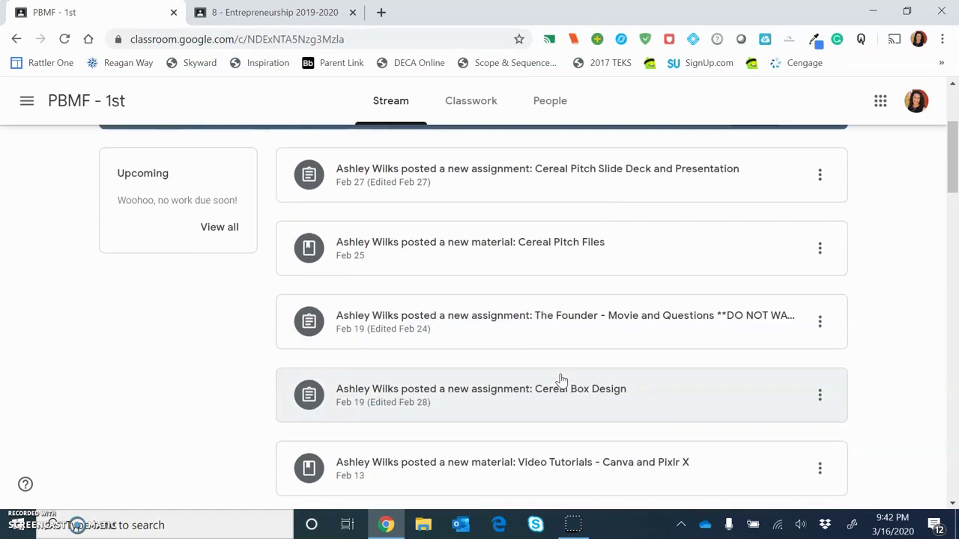
{"action": "scroll", "coordinate": [562, 381], "scroll_direction": "up", "scroll_amount": 2}
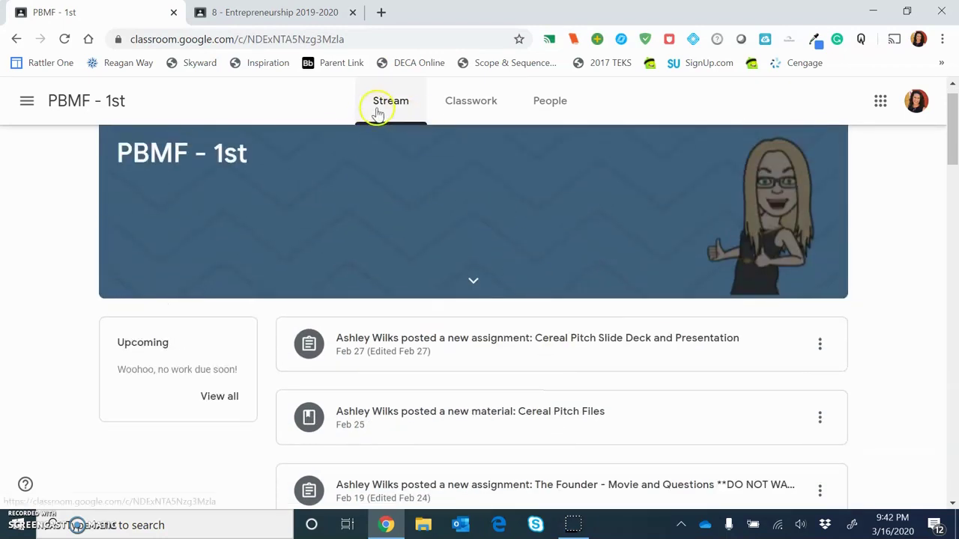
- Review the PBMF - 1st classwork topics and expand the Chapter 6 Slide Deck material to see its attachment
{"action": "left_click", "coordinate": [479, 110]}
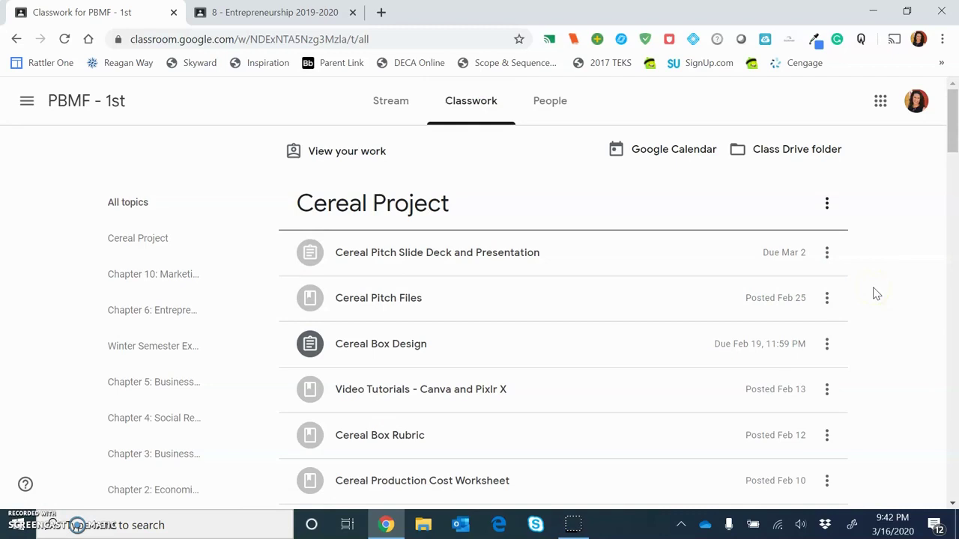
{"action": "scroll", "coordinate": [877, 294], "scroll_direction": "down", "scroll_amount": 8}
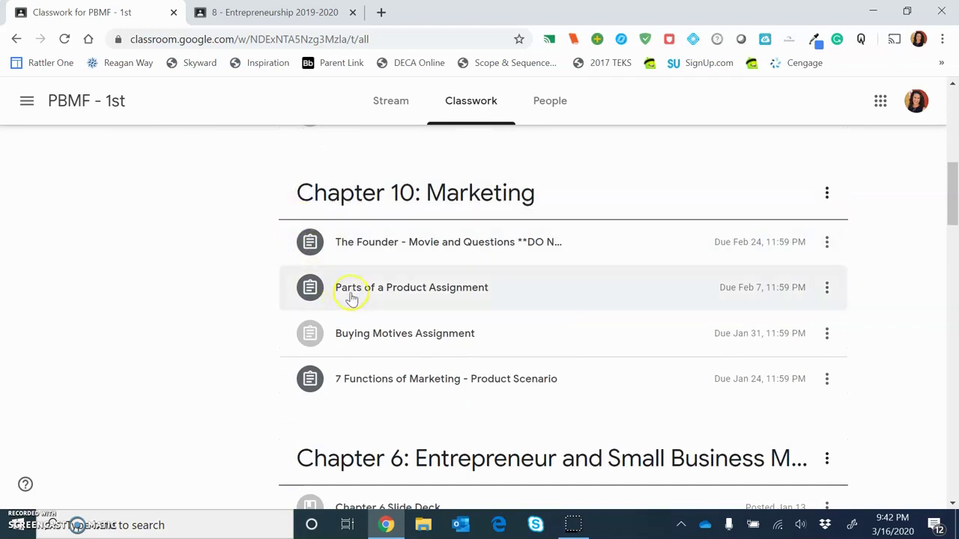
{"action": "scroll", "coordinate": [376, 327], "scroll_direction": "down", "scroll_amount": 3}
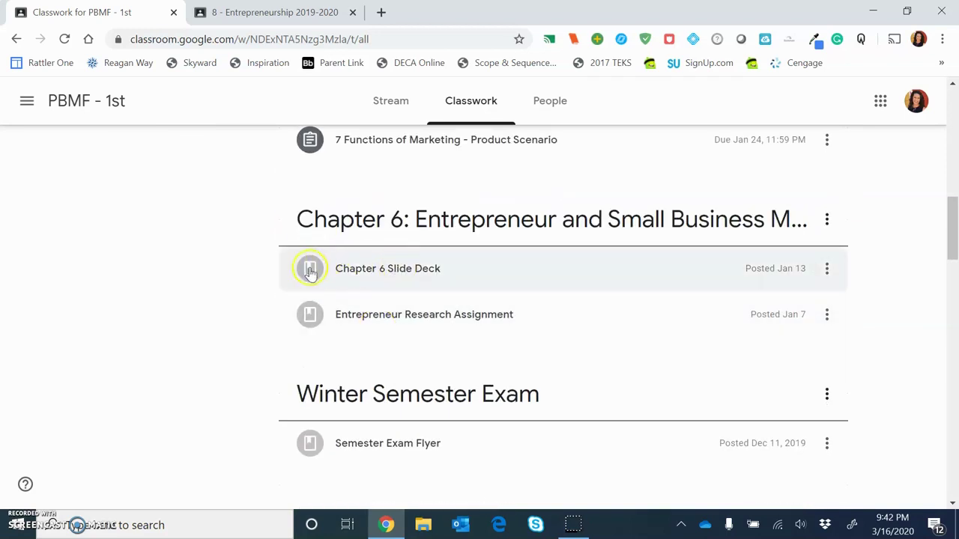
{"action": "left_click", "coordinate": [376, 281]}
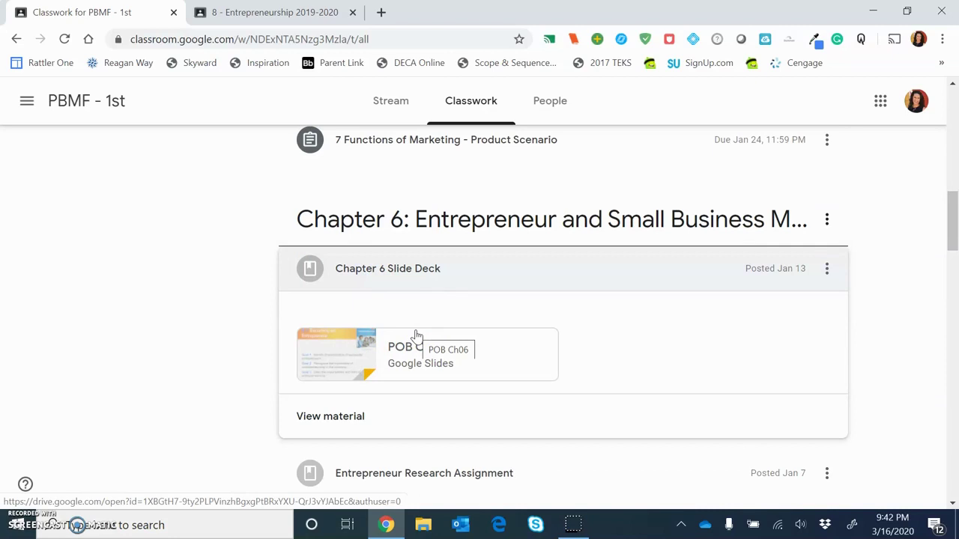
{"action": "scroll", "coordinate": [417, 334], "scroll_direction": "up", "scroll_amount": 12}
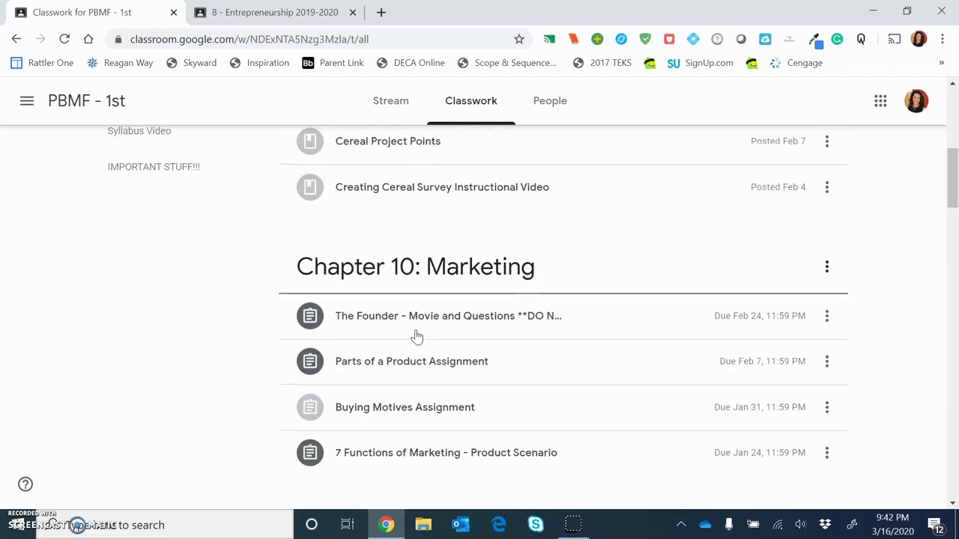
{"action": "scroll", "coordinate": [416, 334], "scroll_direction": "up", "scroll_amount": 3}
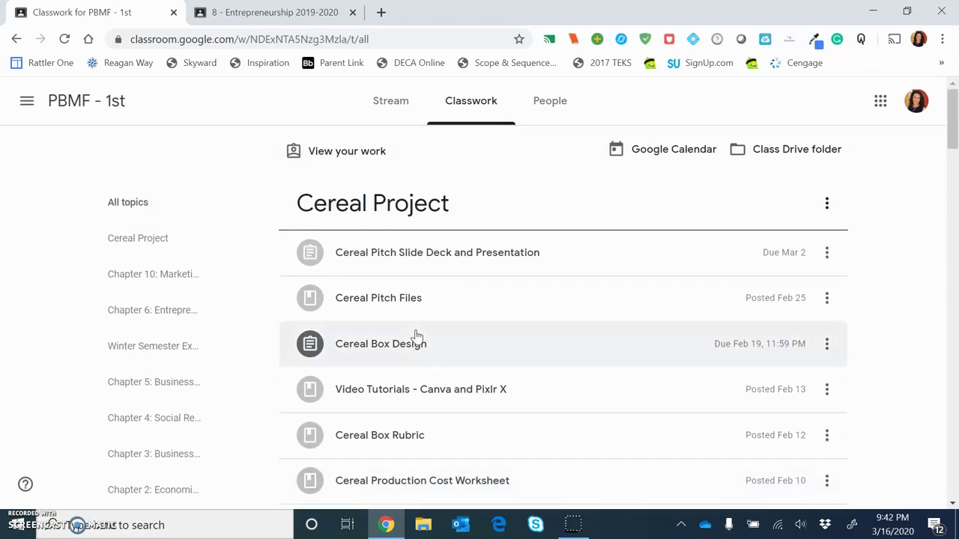
- Open the full details of the Parts of a Product Assignment under Chapter 10: Marketing in the classwork
{"action": "left_click", "coordinate": [575, 259]}
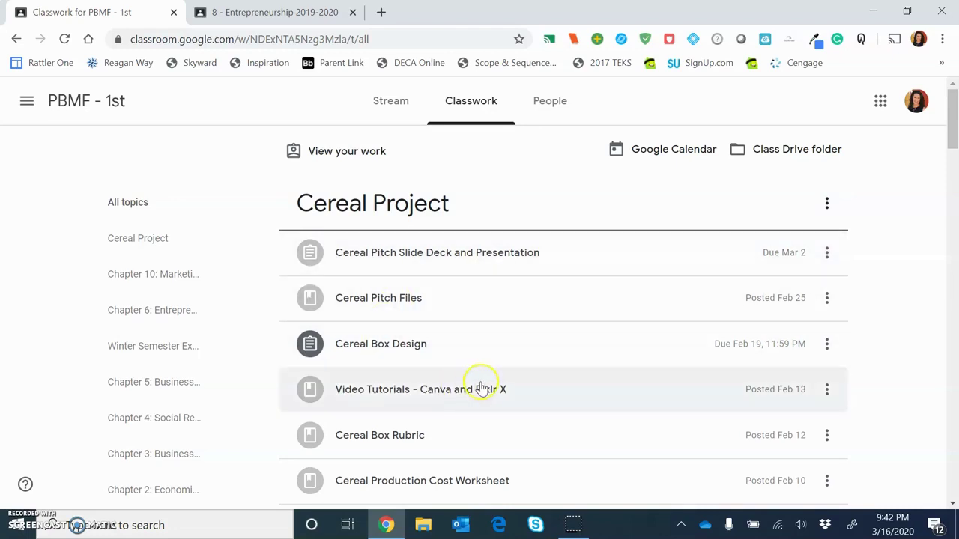
{"action": "scroll", "coordinate": [483, 388], "scroll_direction": "down", "scroll_amount": 2}
{"action": "scroll", "coordinate": [479, 387], "scroll_direction": "down", "scroll_amount": 2}
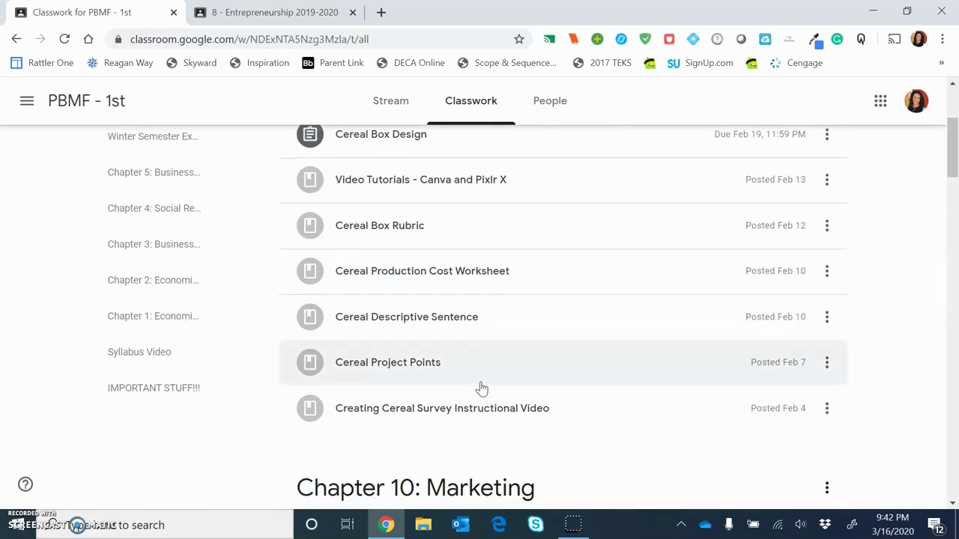
{"action": "scroll", "coordinate": [543, 391], "scroll_direction": "down", "scroll_amount": 4}
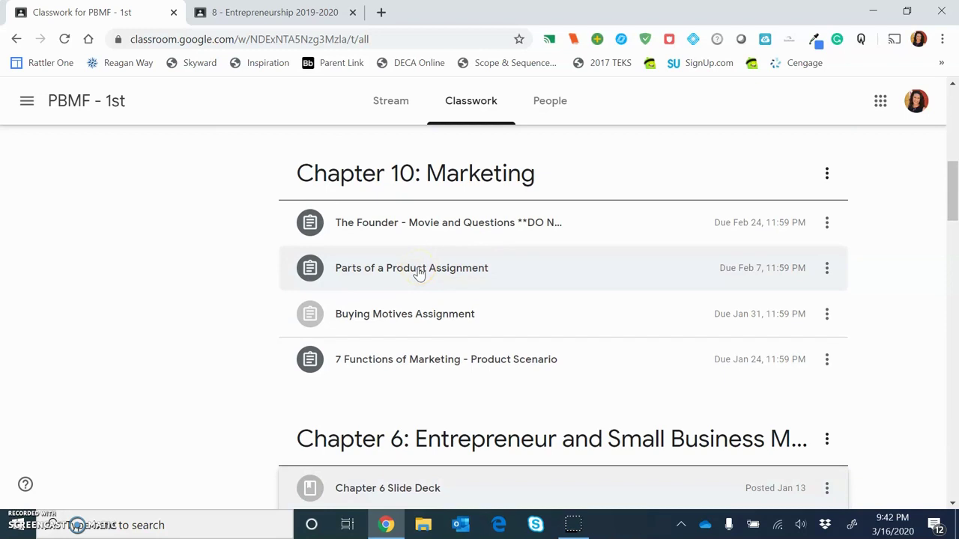
{"action": "left_click", "coordinate": [460, 273]}
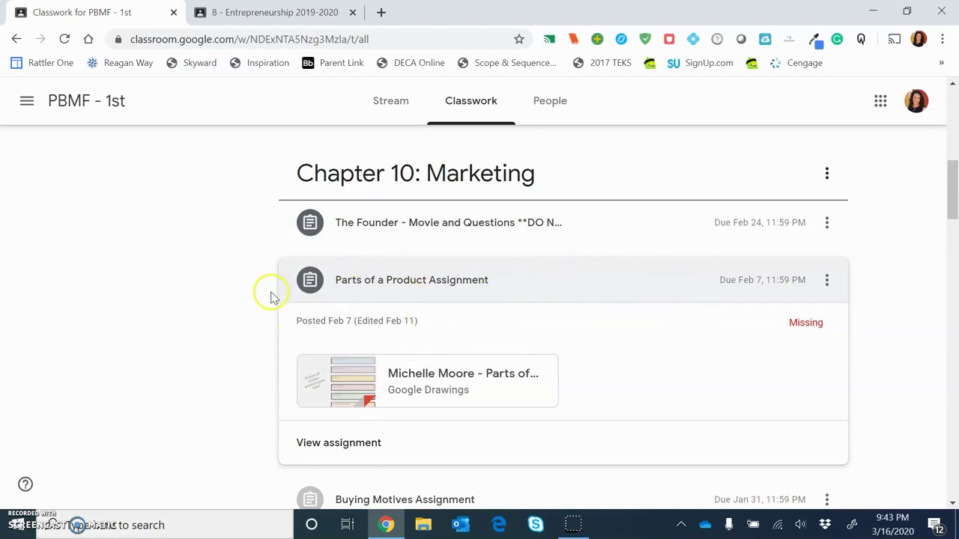
{"action": "left_click", "coordinate": [334, 448]}
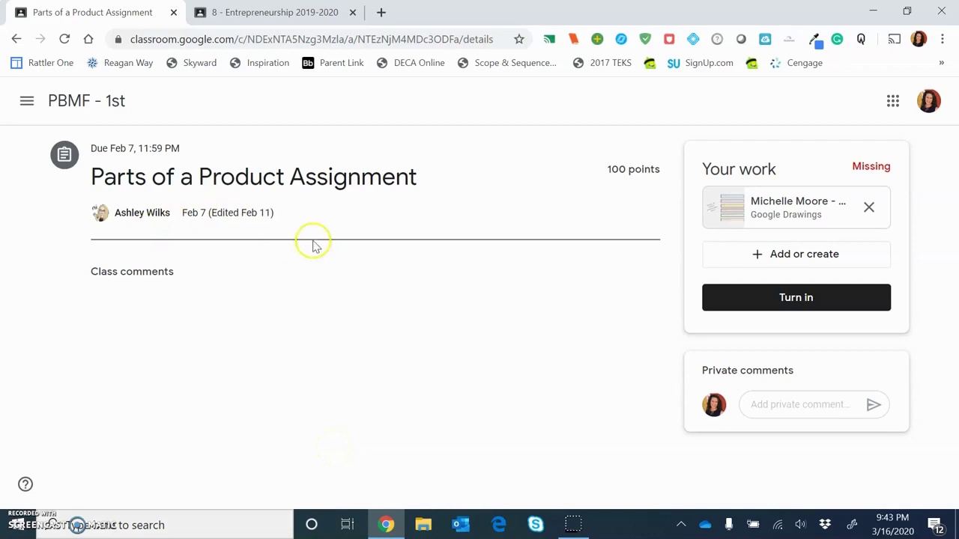
- Discard the empty announcement in 8 - Entrepreneurship and open The Teen Entrepreneur Project 12 - Creating an Operating Plan from its stream
{"action": "left_click", "coordinate": [266, 13]}
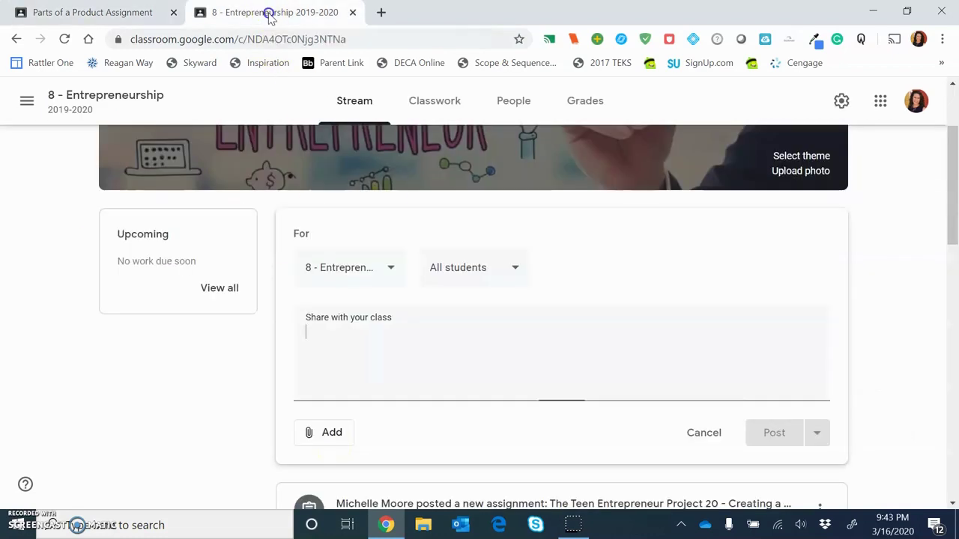
{"action": "left_click", "coordinate": [716, 432]}
{"action": "scroll", "coordinate": [716, 433], "scroll_direction": "down", "scroll_amount": 5}
{"action": "scroll", "coordinate": [716, 433], "scroll_direction": "down", "scroll_amount": 7}
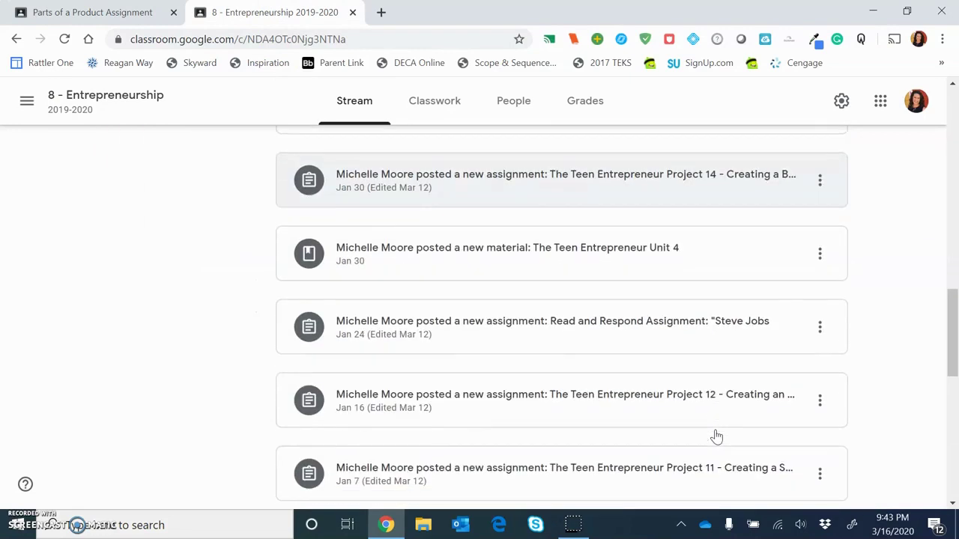
{"action": "left_click", "coordinate": [682, 393]}
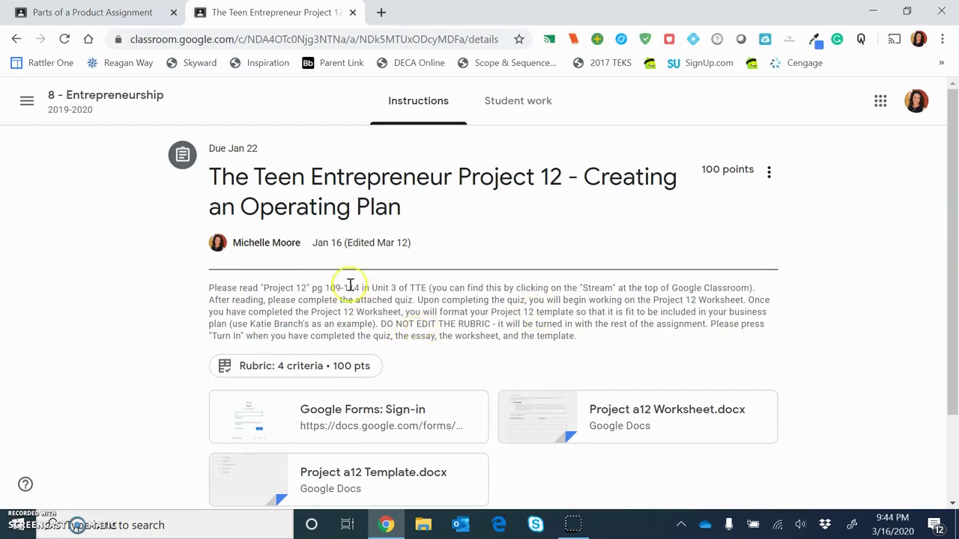
- Return to the Parts of a Product Assignment and open the Google Drawings file attached under Your work
{"action": "left_click", "coordinate": [103, 15]}
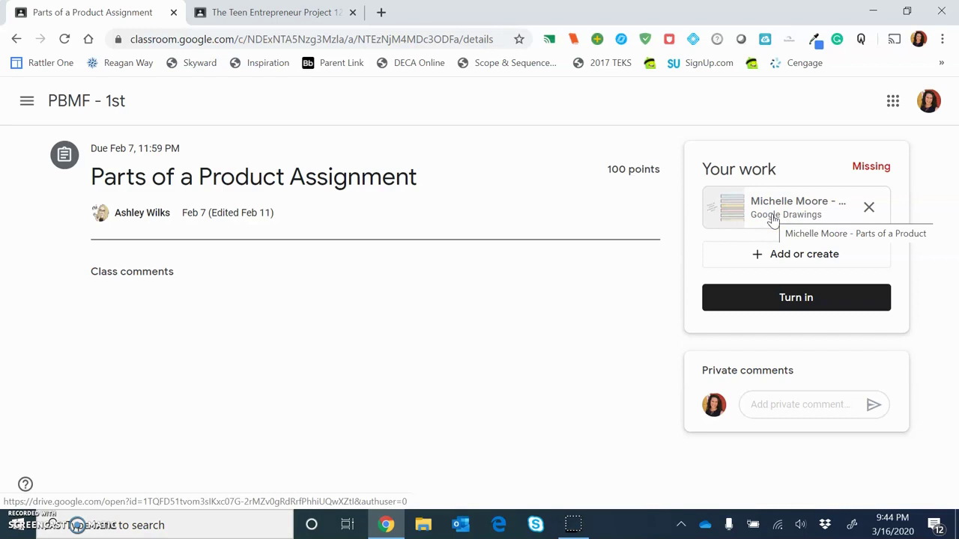
{"action": "left_click", "coordinate": [803, 201]}
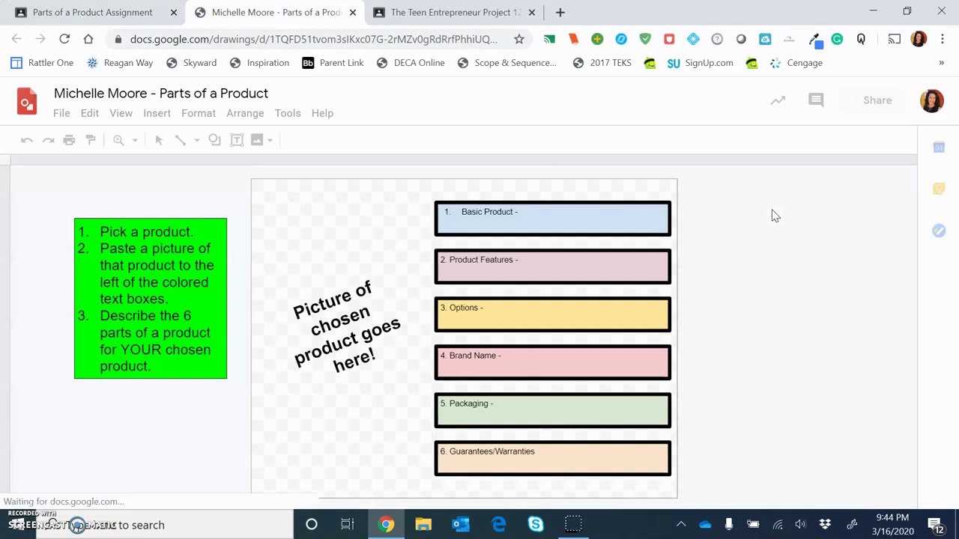
{"action": "left_click", "coordinate": [491, 253]}
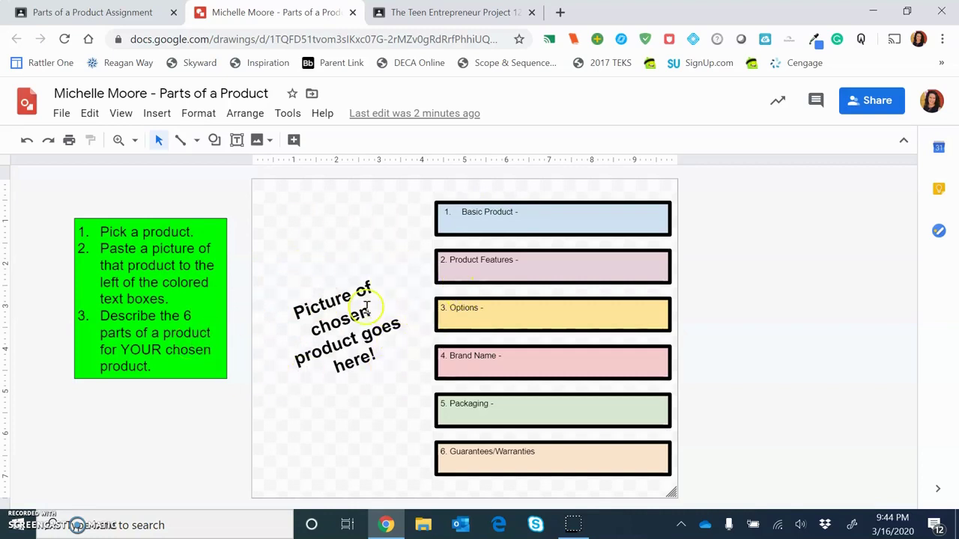
- Search the web for "iphone 11" images from within the drawing
{"action": "left_click", "coordinate": [158, 114]}
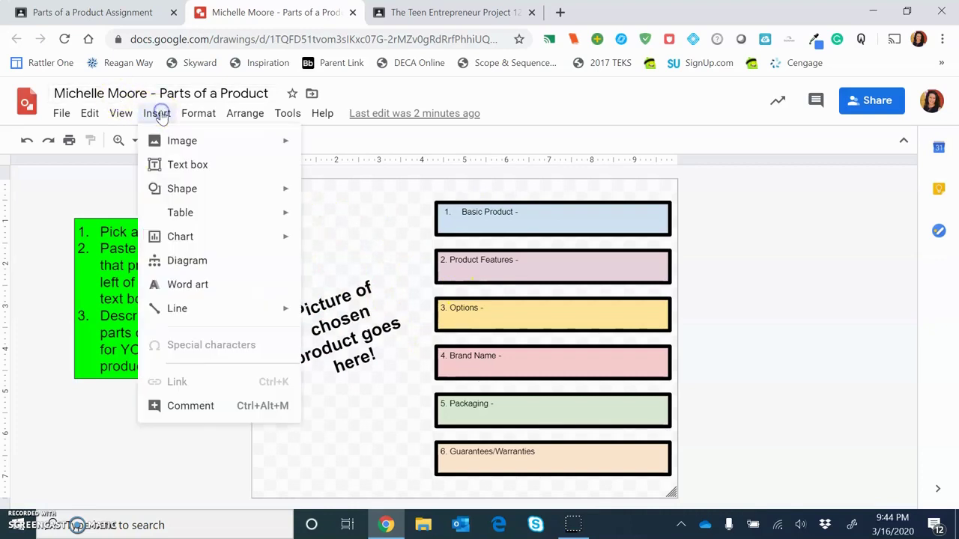
{"action": "mouse_move", "coordinate": [160, 145]}
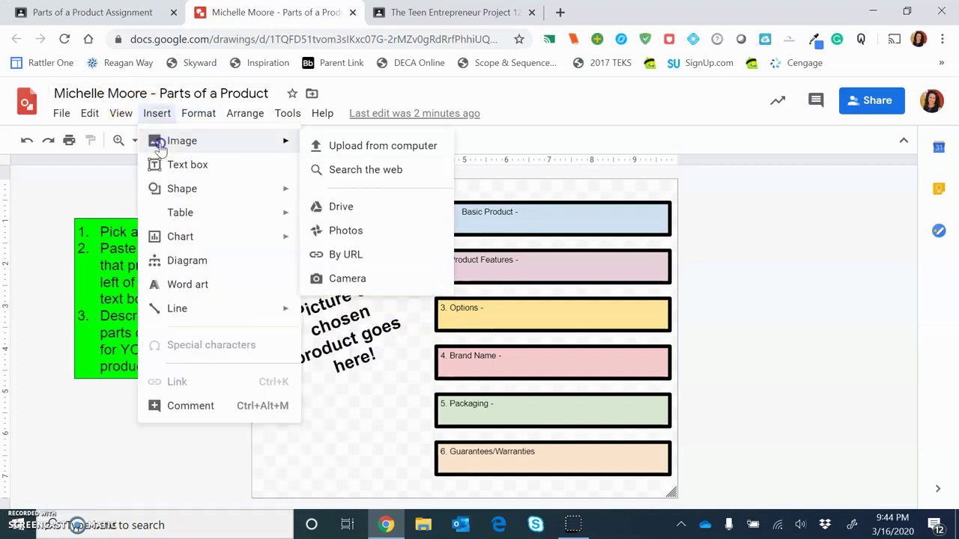
{"action": "left_click", "coordinate": [356, 171]}
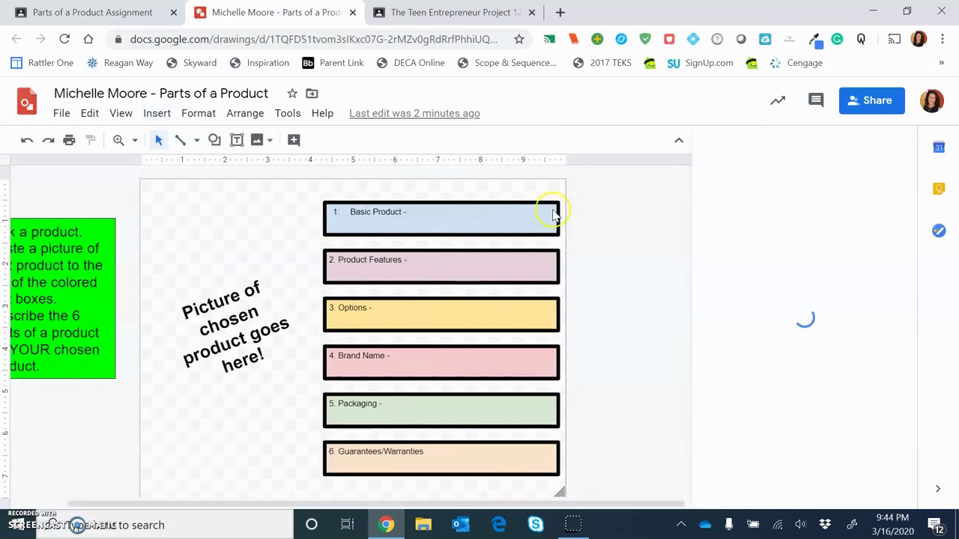
{"action": "type", "text": "iphone"}
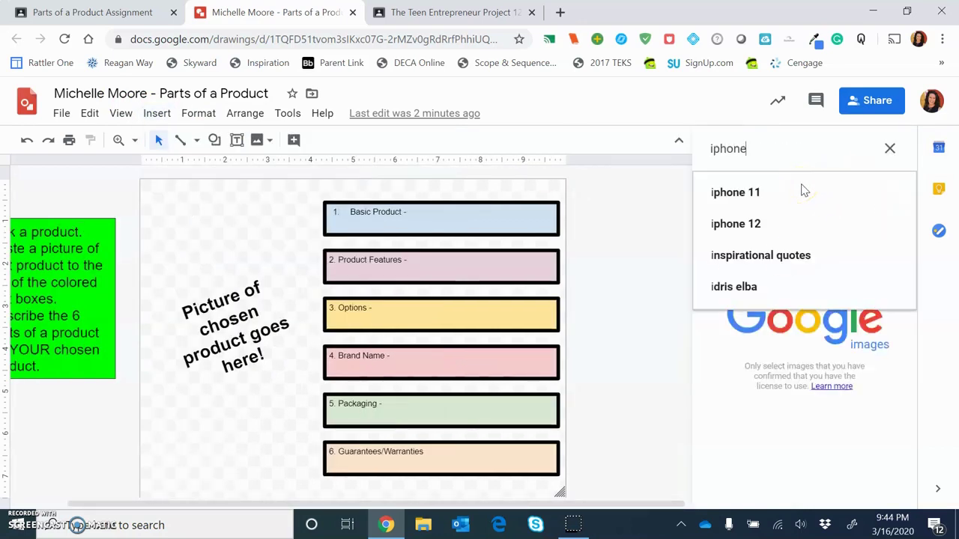
{"action": "left_click", "coordinate": [801, 191]}
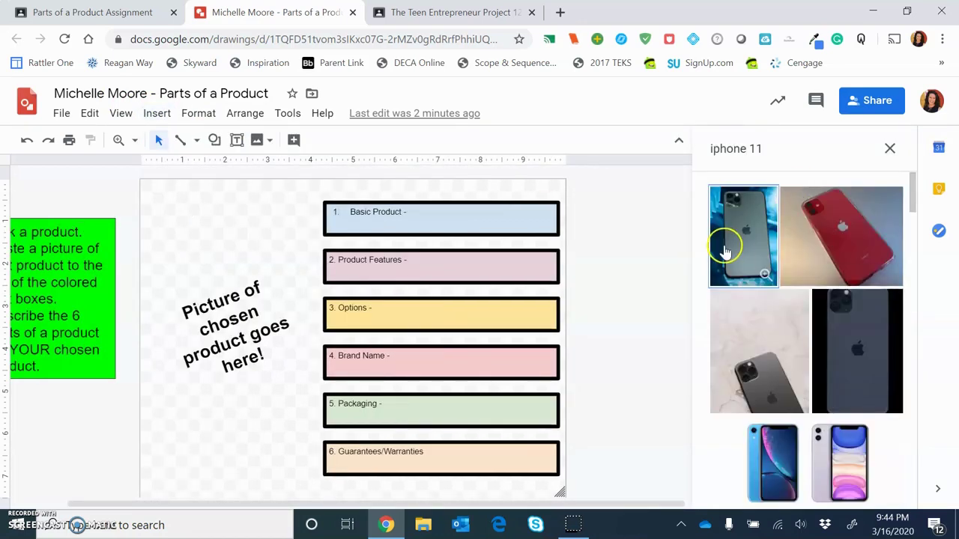
- Insert the first iPhone image, then shrink it and place it over the "Picture of chosen product goes here!" text
{"action": "left_click", "coordinate": [725, 251]}
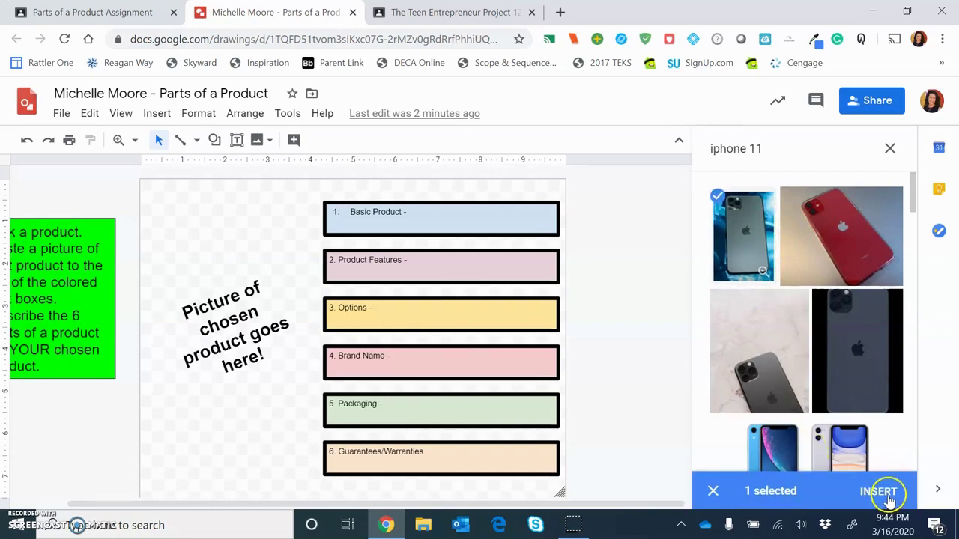
{"action": "left_click", "coordinate": [883, 493]}
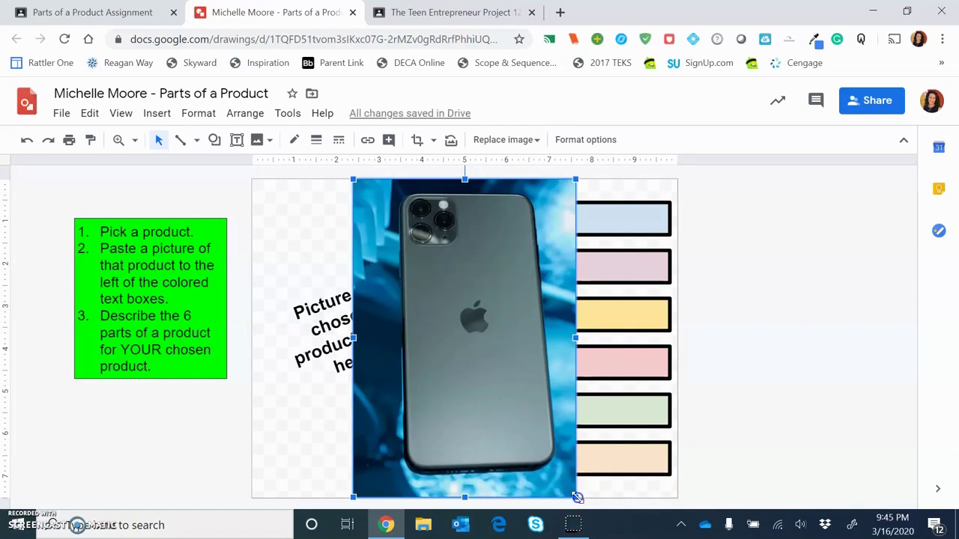
{"action": "left_click_drag", "start_coordinate": [471, 405], "coordinate": [505, 396]}
{"action": "left_click_drag", "start_coordinate": [455, 336], "coordinate": [350, 329]}
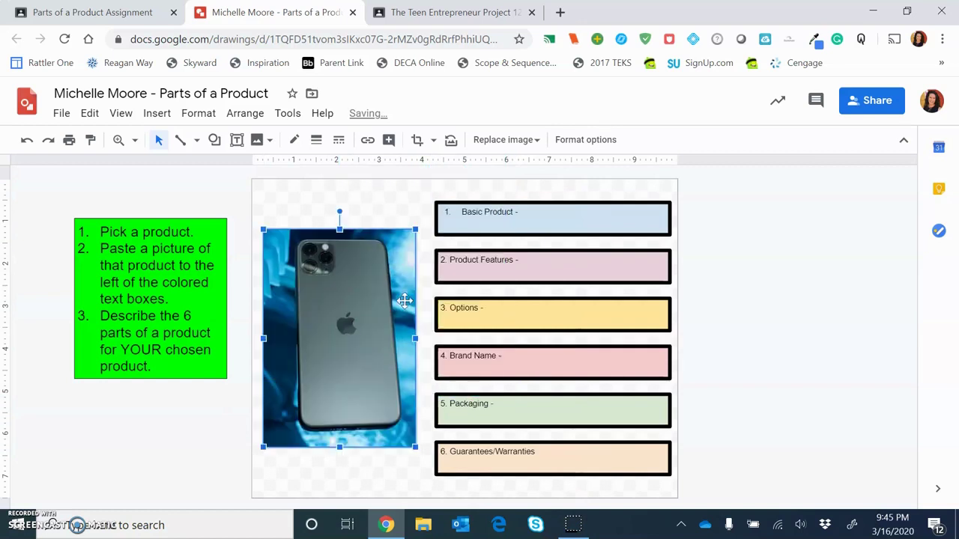
- Complete the Basic Product box with the text "My basic product is an iPhone 11 Pro."
{"action": "left_click", "coordinate": [552, 221]}
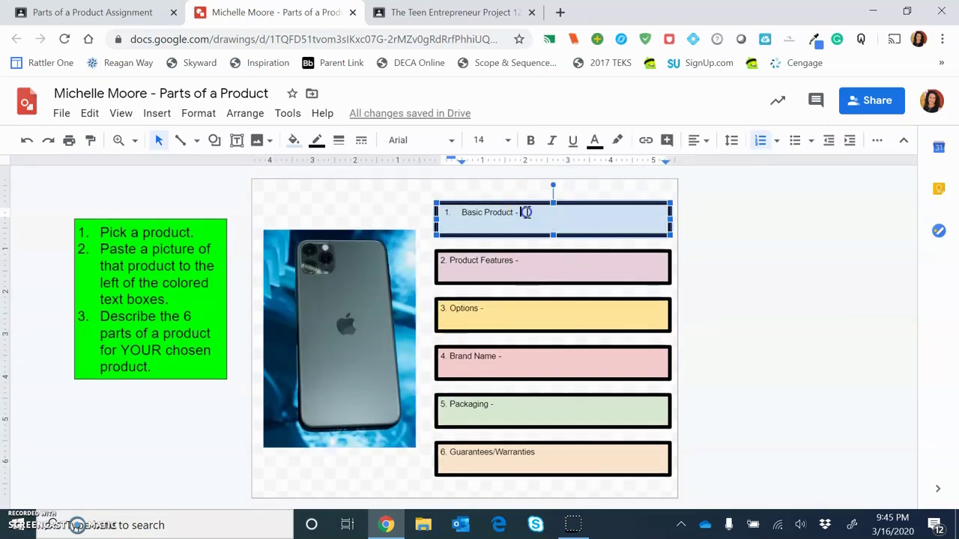
{"action": "left_click", "coordinate": [527, 212]}
{"action": "type", "text": "My basic product is an iPhone 11 Pro"}
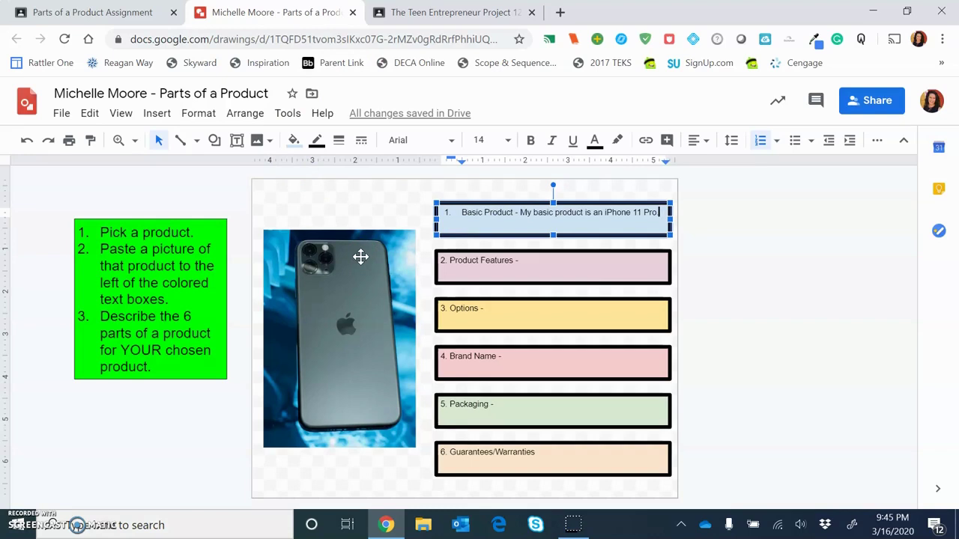
{"action": "left_click", "coordinate": [61, 113]}
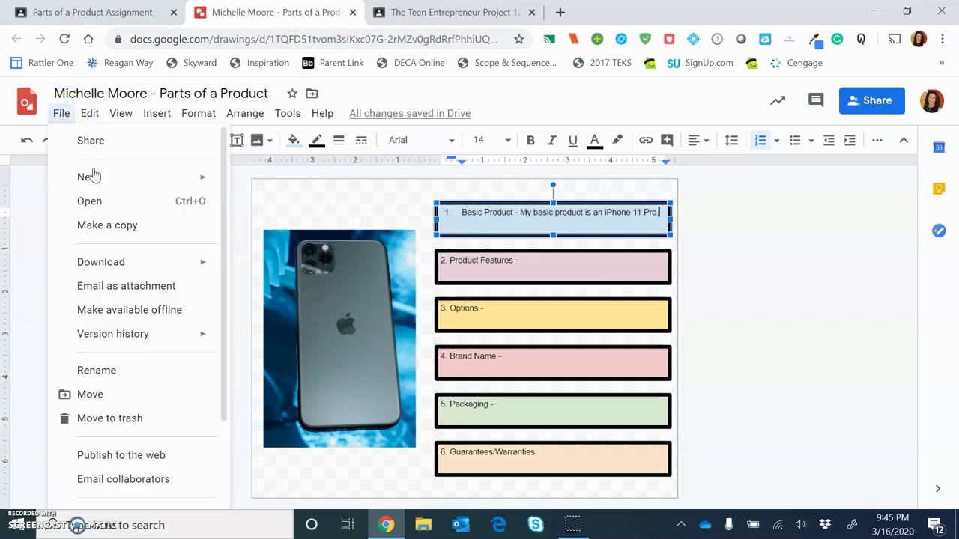
{"action": "left_click", "coordinate": [89, 113]}
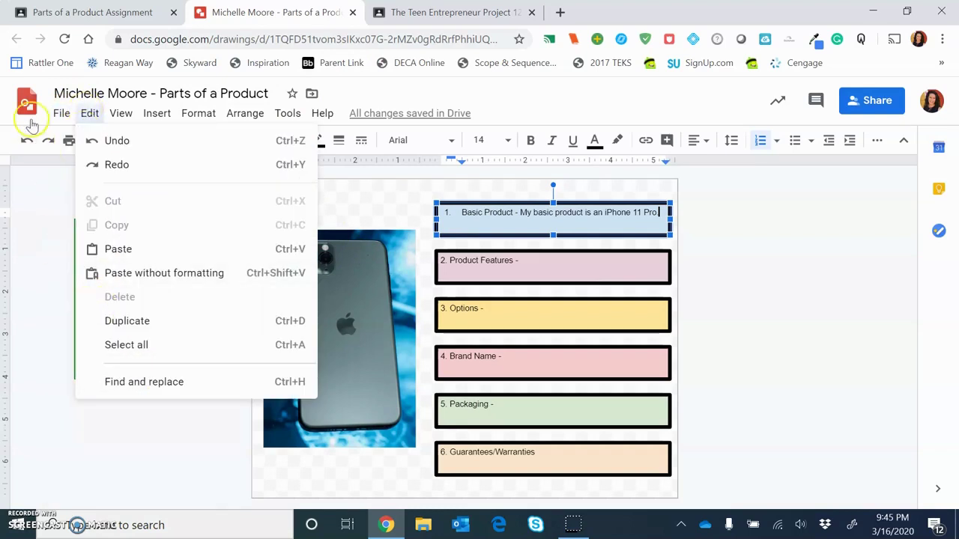
{"action": "mouse_move", "coordinate": [60, 116]}
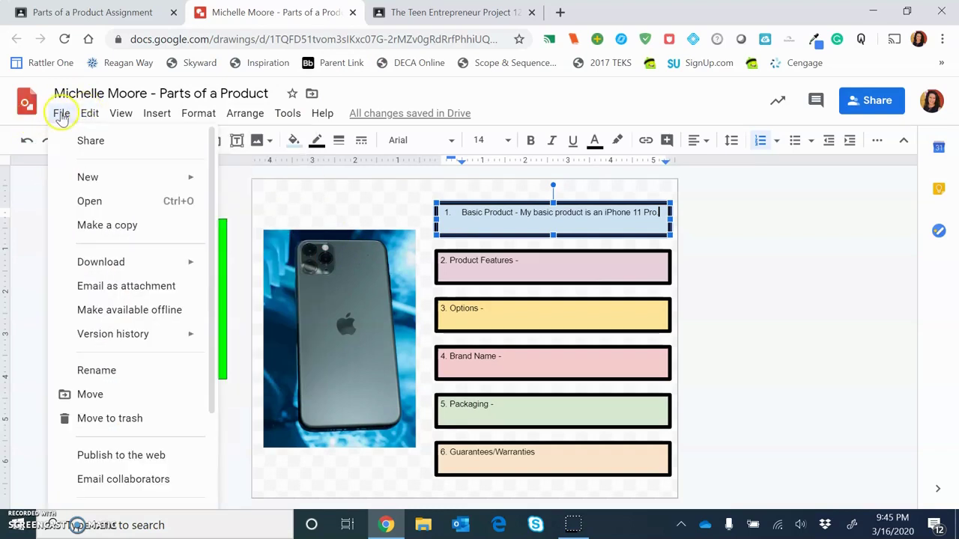
{"action": "left_click", "coordinate": [34, 240]}
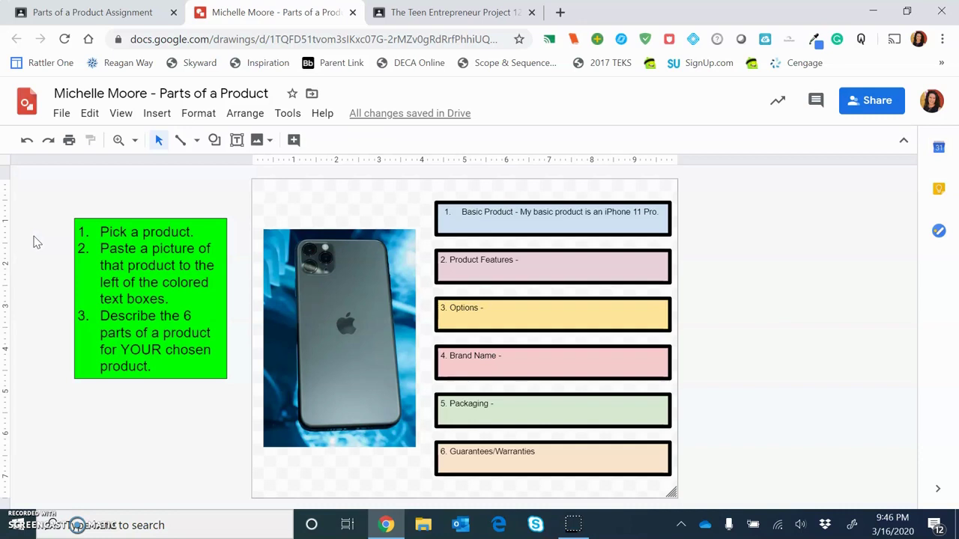
- Close the drawing, reopen it from the assignment to check that the work was saved, and return to the assignment page
{"action": "left_click", "coordinate": [353, 13]}
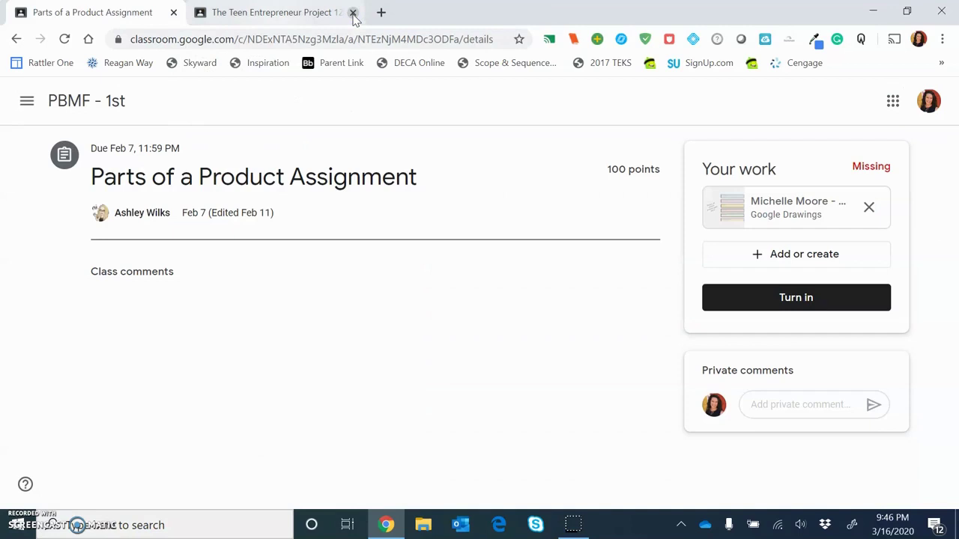
{"action": "left_click", "coordinate": [795, 214]}
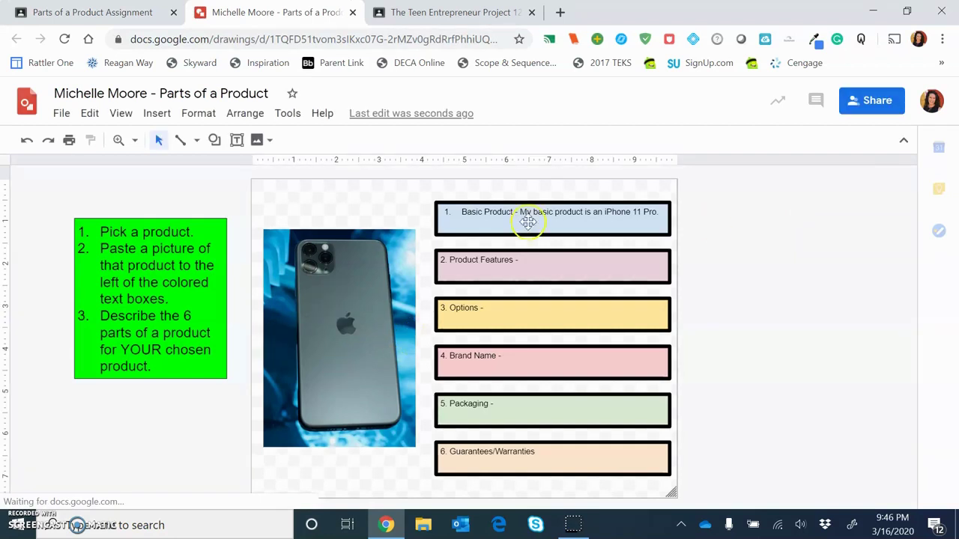
{"action": "left_click", "coordinate": [352, 12]}
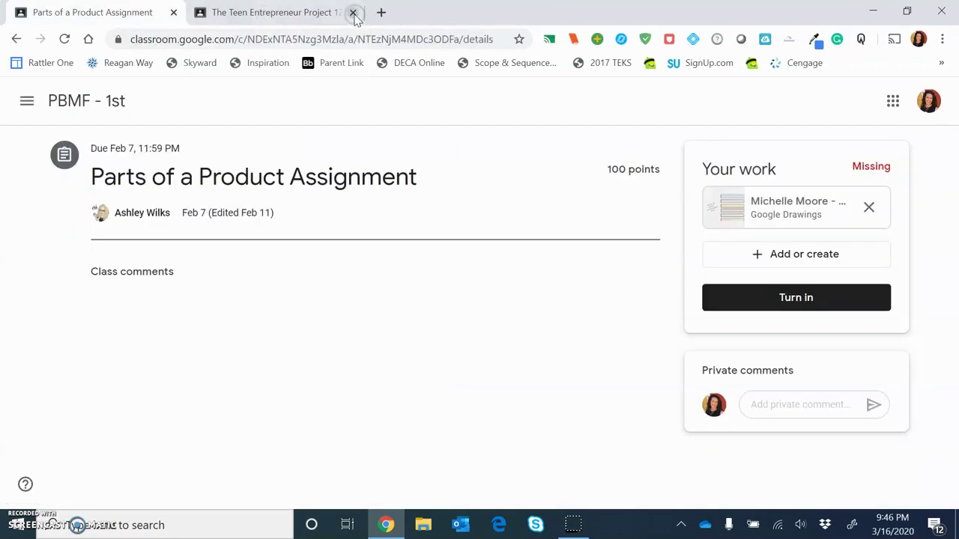
{"action": "left_click", "coordinate": [377, 222]}
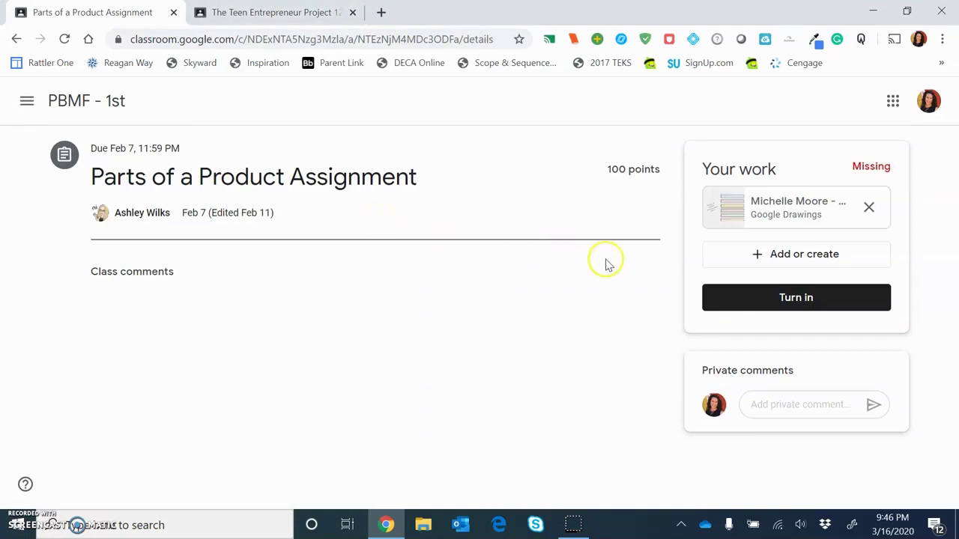
- Review the attachment listed for submission in the Parts of a Product Assignment, then cancel without turning it in
{"action": "left_click", "coordinate": [811, 307]}
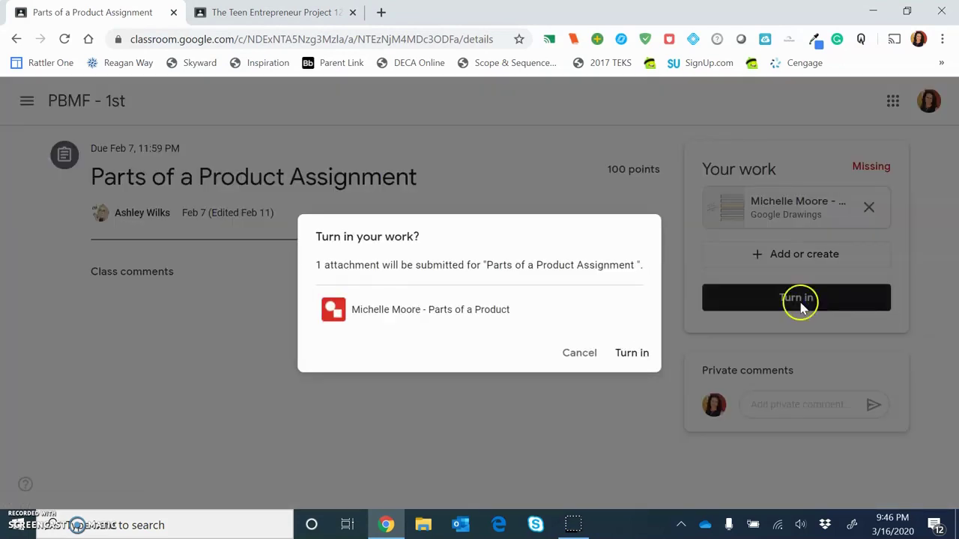
{"action": "left_click", "coordinate": [575, 353]}
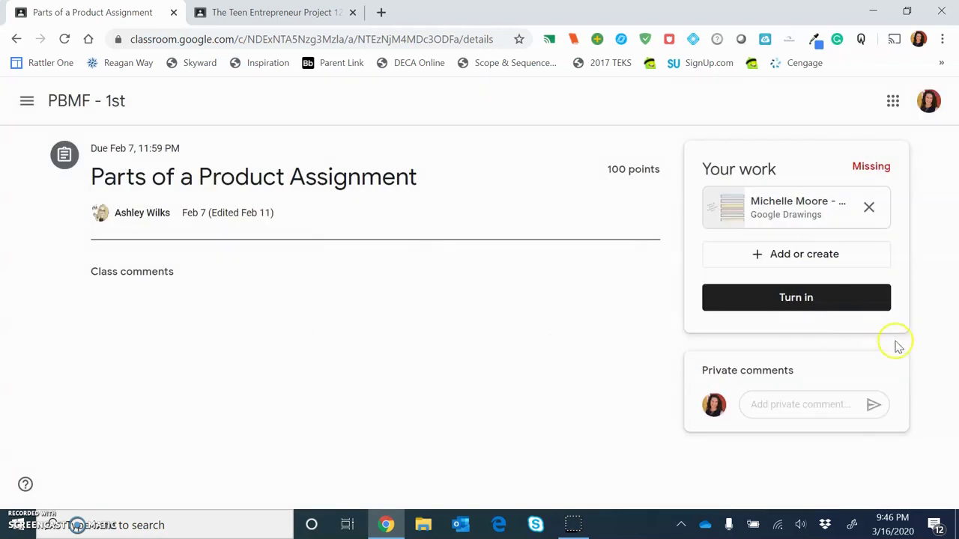
- Draft the private comment "I was working on this until 2 am - I hope you love it!" and erase it without posting
{"action": "left_click", "coordinate": [797, 406]}
{"action": "type", "text": "I was "}
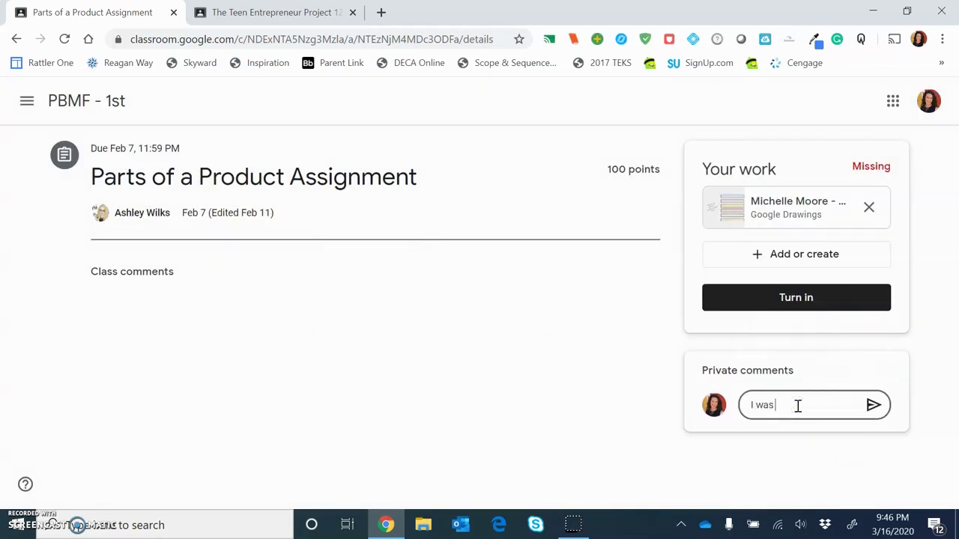
{"action": "type", "text": "working on this until 2 am - I"}
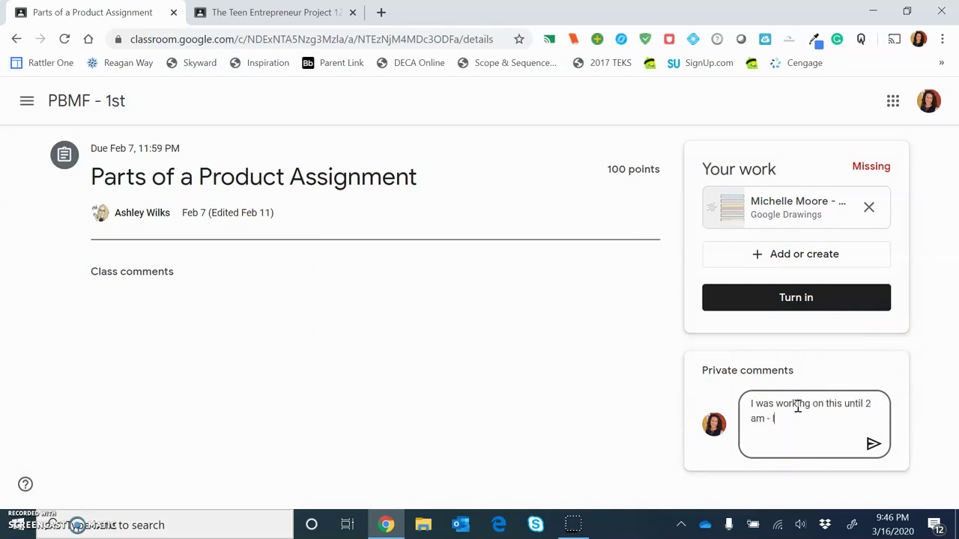
{"action": "type", "text": " hope you love it!"}
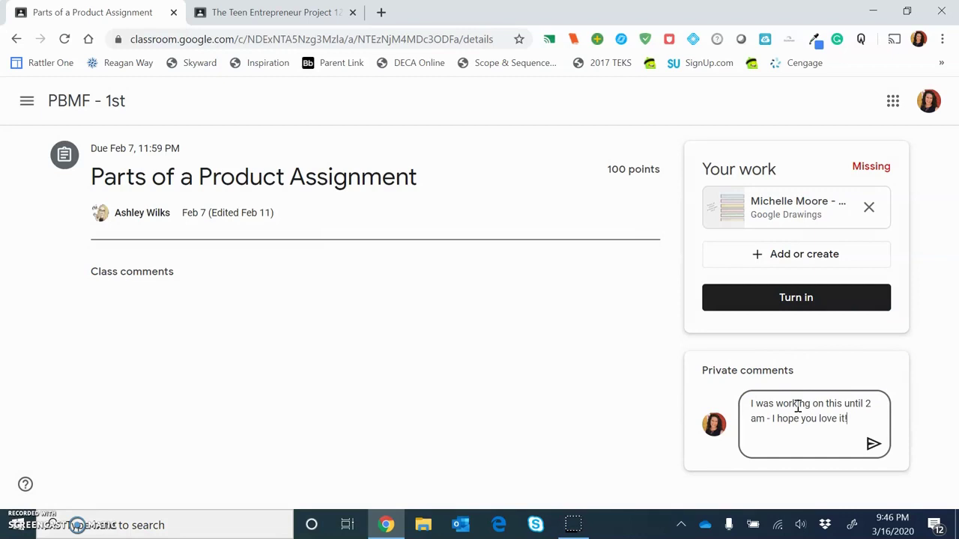
{"action": "left_click", "coordinate": [854, 424]}
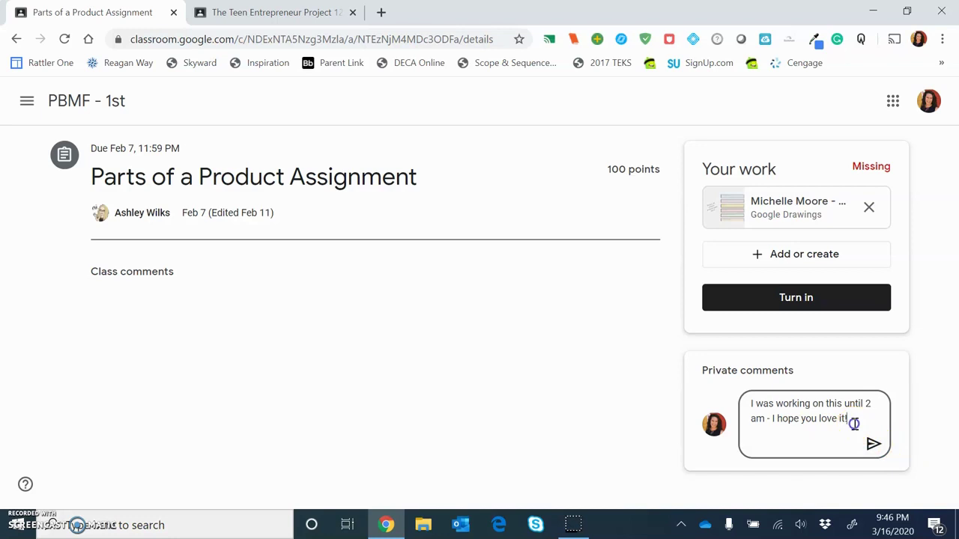
{"action": "left_click_drag", "start_coordinate": [854, 424], "coordinate": [684, 385]}
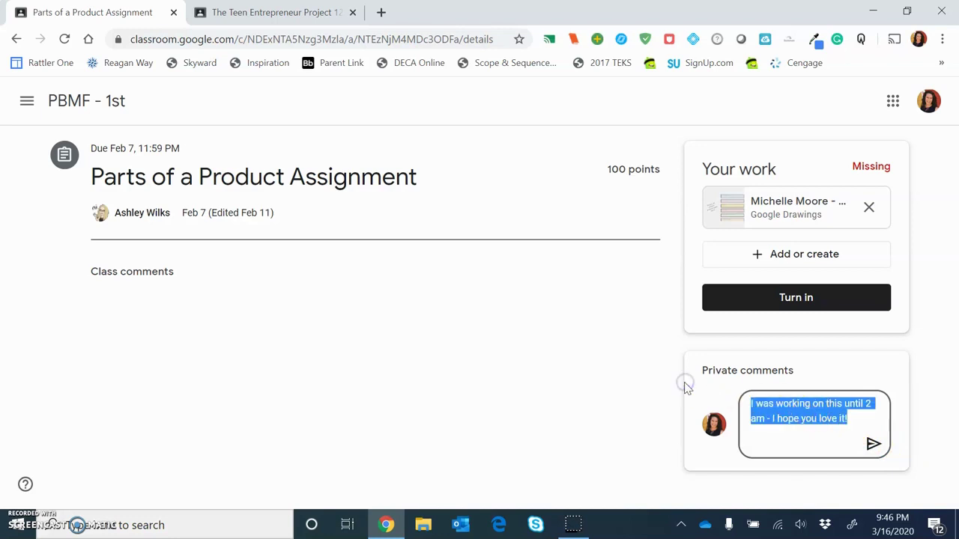
{"action": "key", "text": "BackSpace"}
- Turn in the Parts of a Product Assignment with its attached drawing
{"action": "left_click", "coordinate": [844, 302]}
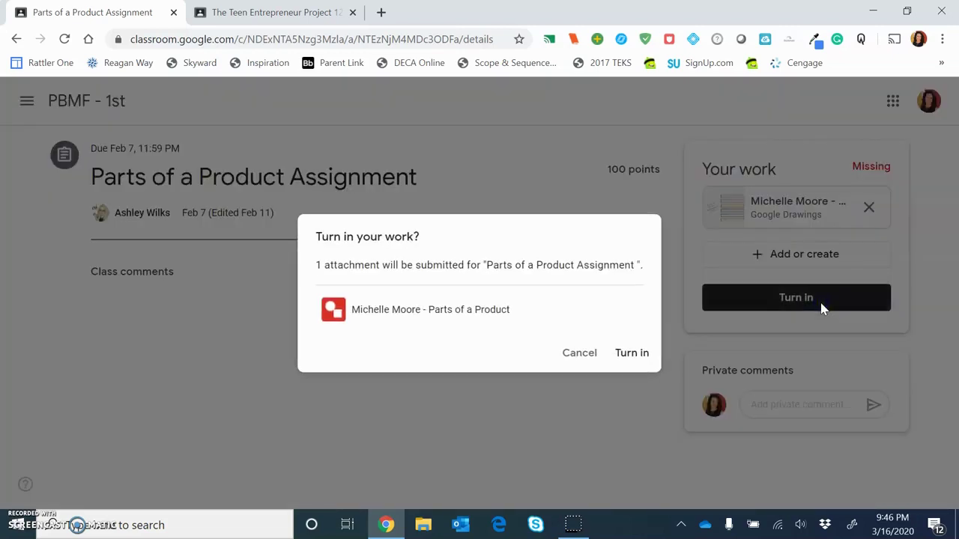
{"action": "left_click", "coordinate": [632, 353]}
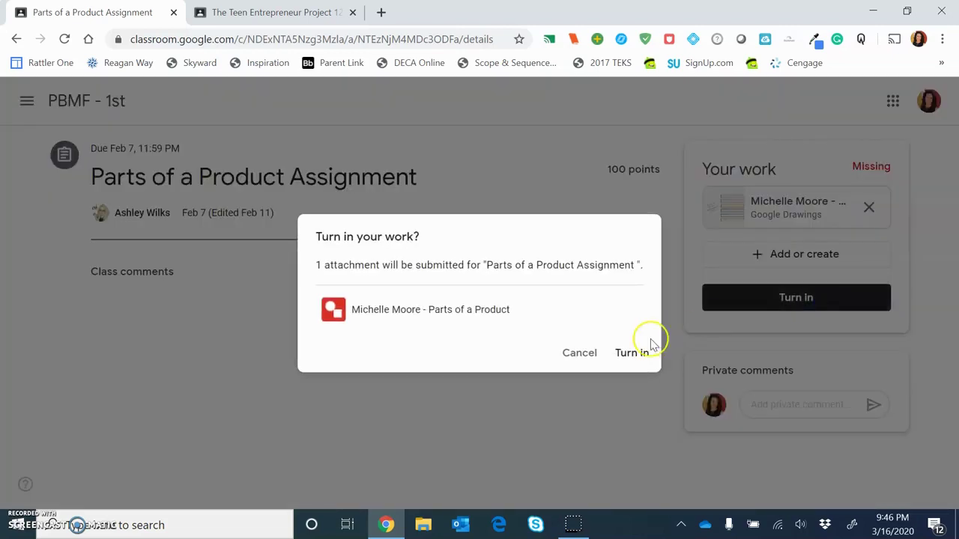
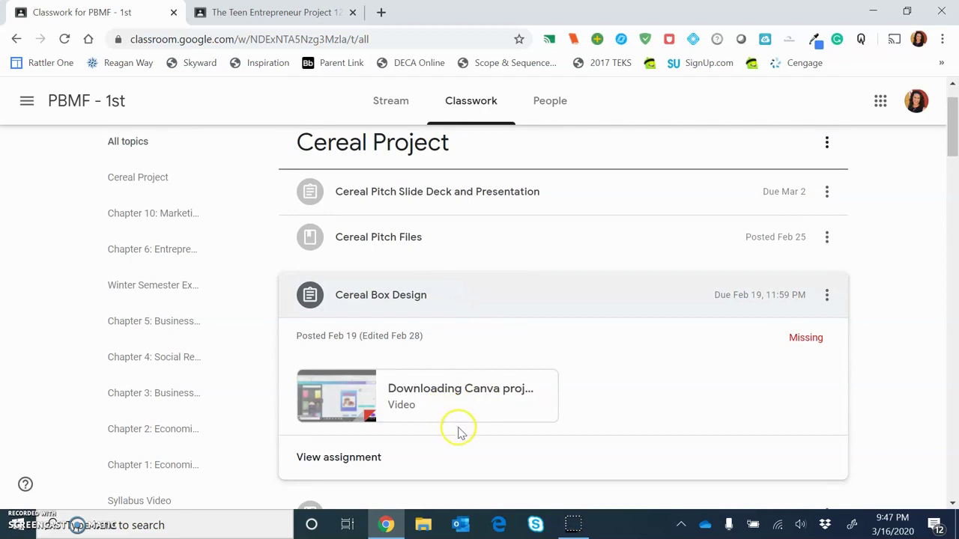
- Open the Cereal Box Design assignment and create a new Google Slides presentation as part of its student work
{"action": "left_click", "coordinate": [353, 456]}
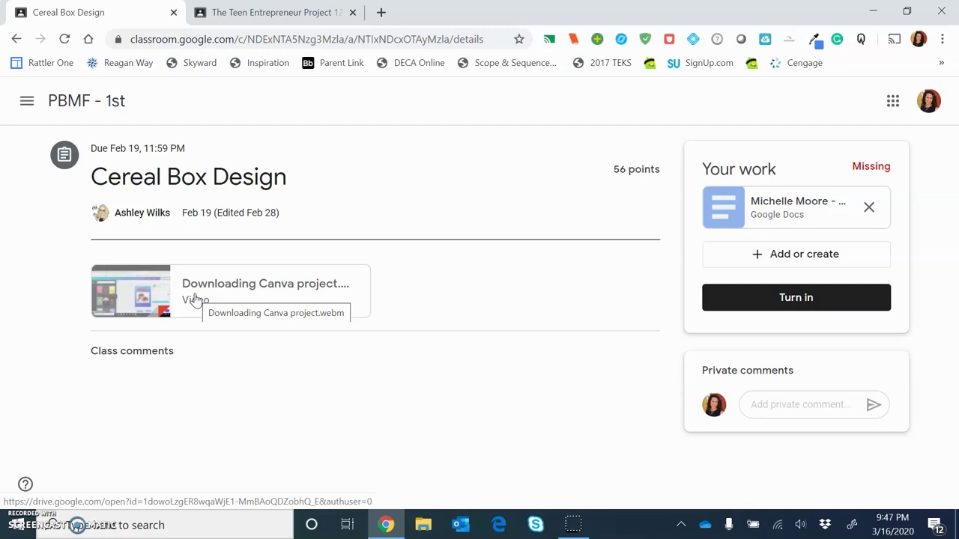
{"action": "left_click", "coordinate": [182, 291]}
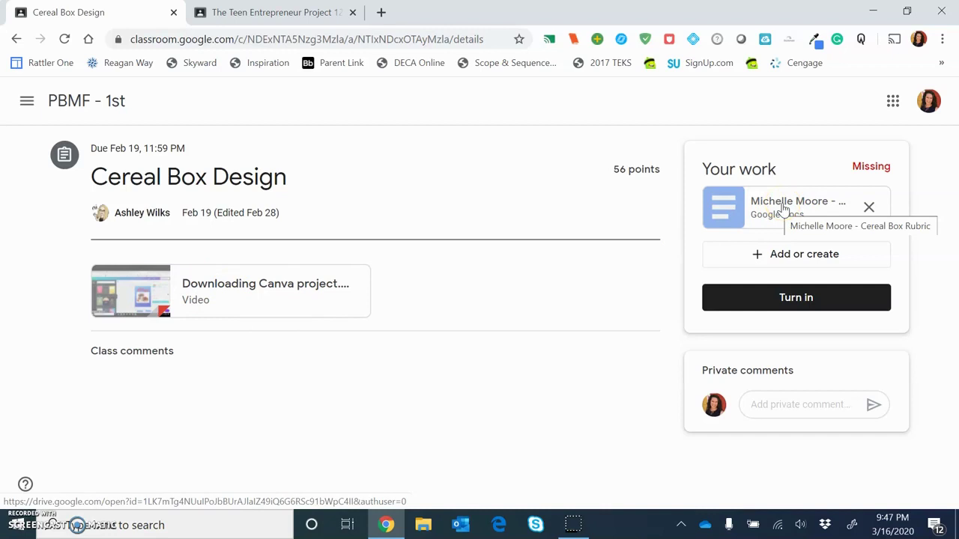
{"action": "left_click", "coordinate": [780, 258]}
{"action": "left_click", "coordinate": [780, 258]}
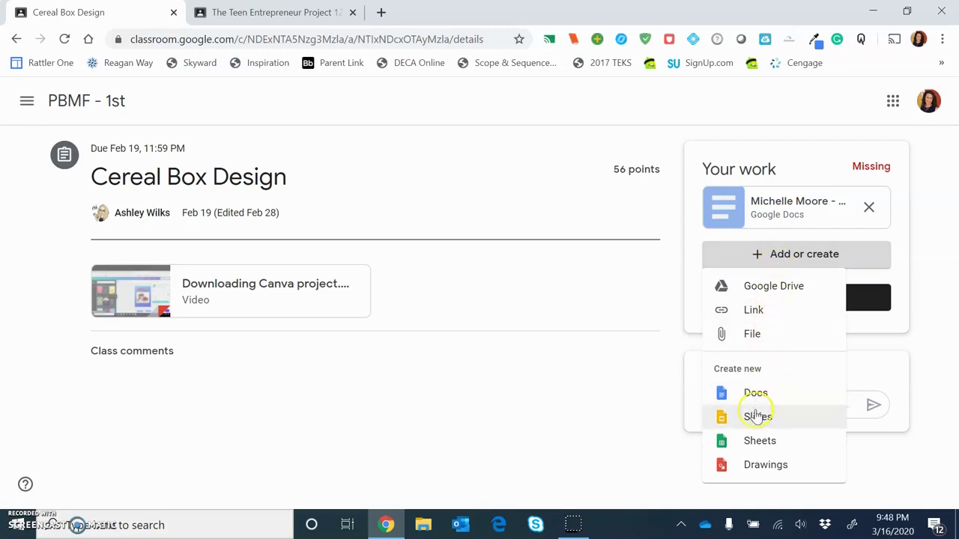
{"action": "left_click", "coordinate": [757, 417]}
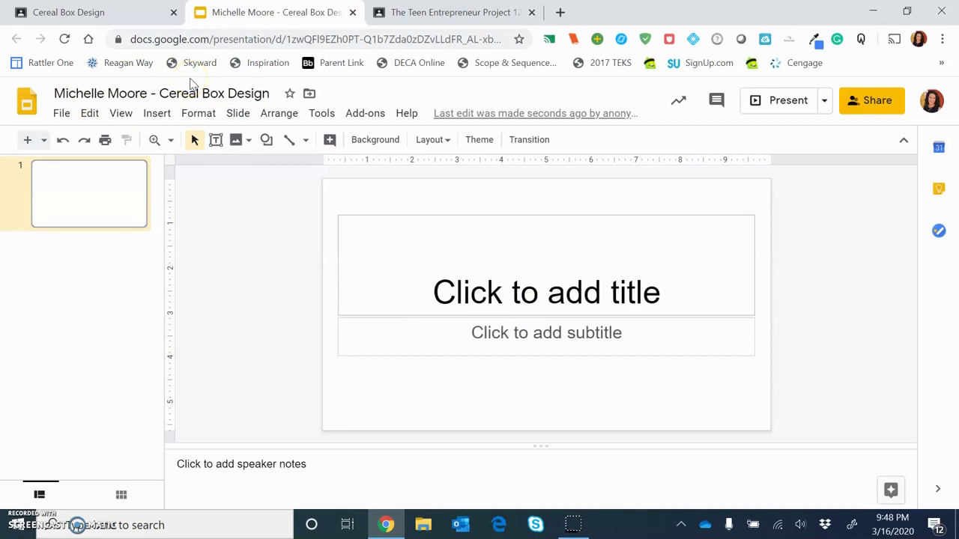
- Title the first slide of the new presentation "Sample Slide Presentation"
{"action": "left_click", "coordinate": [565, 283]}
{"action": "type", "text": "Sample Sl"}
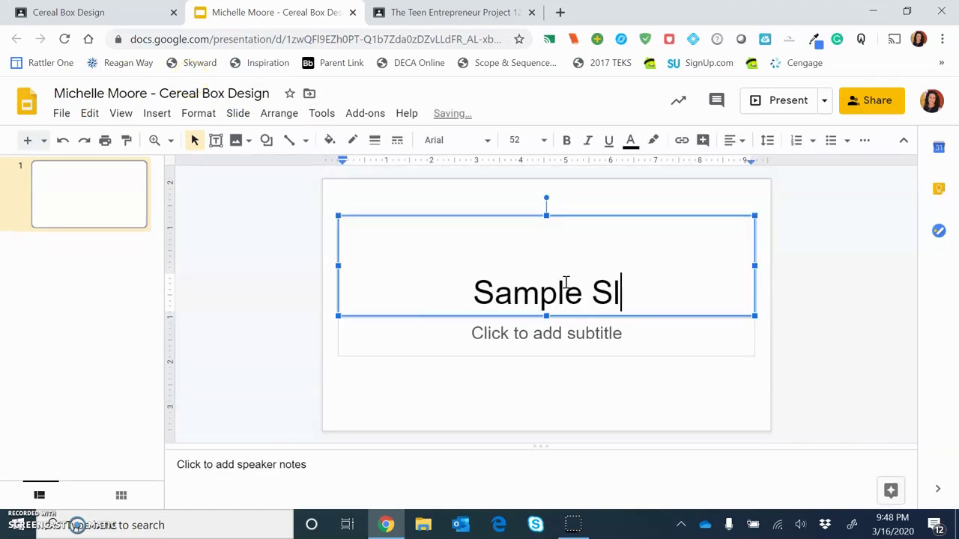
{"action": "type", "text": "ide Presentation"}
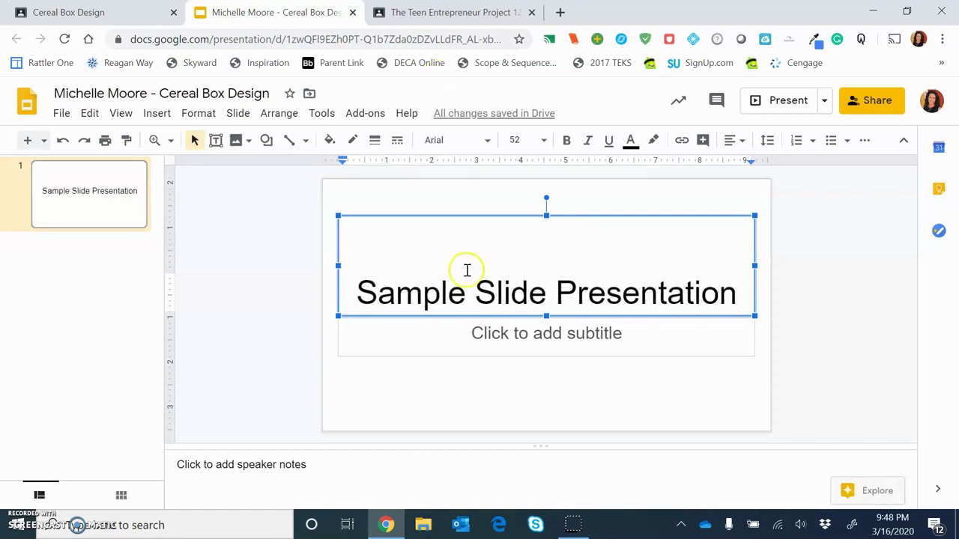
- Close the presentation and turn in the Cereal Box Design assignment with its rubric document and slides attached
{"action": "left_click", "coordinate": [352, 14]}
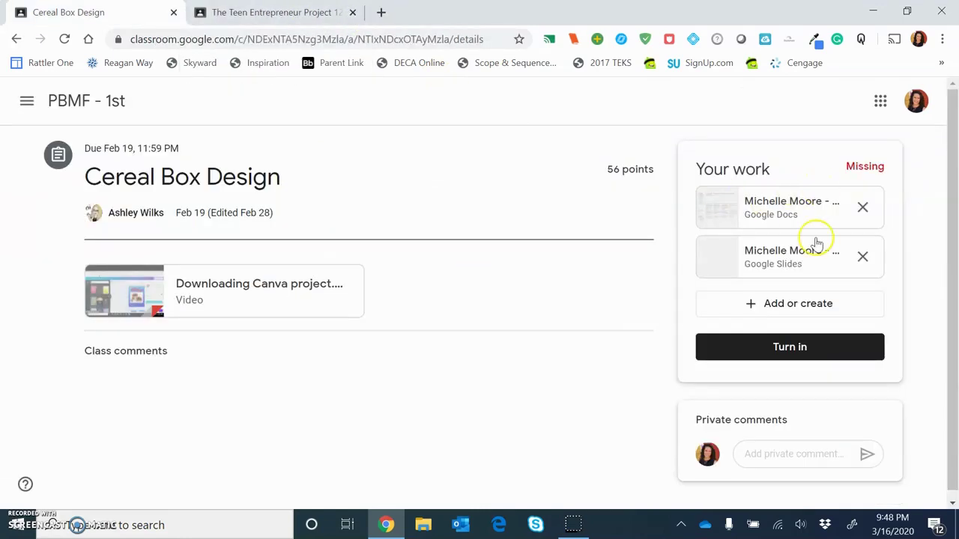
{"action": "left_click", "coordinate": [801, 346]}
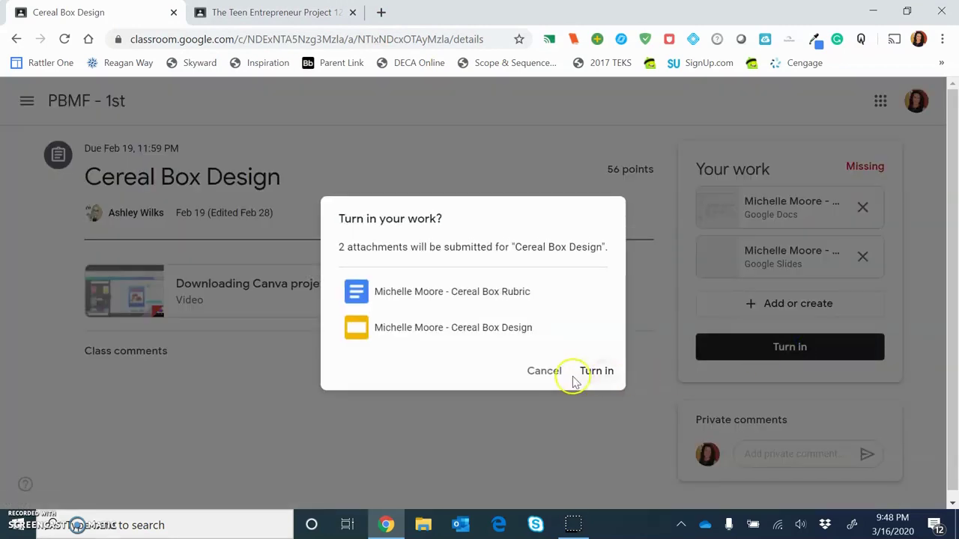
{"action": "left_click", "coordinate": [593, 370]}
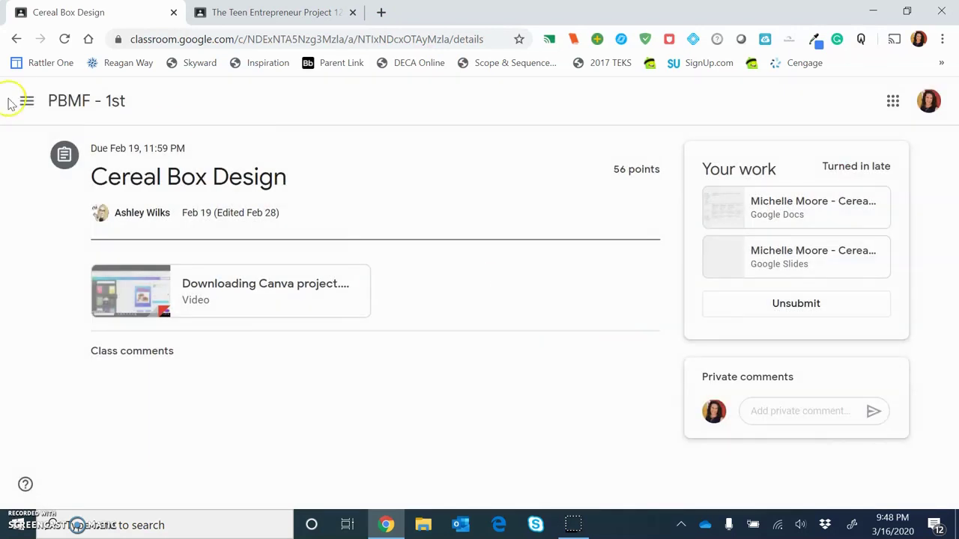
- Open the Cereal Pitch Slide Deck and Presentation assignment from the class stream and look over its instructions and rubric criteria
{"action": "left_click", "coordinate": [80, 106]}
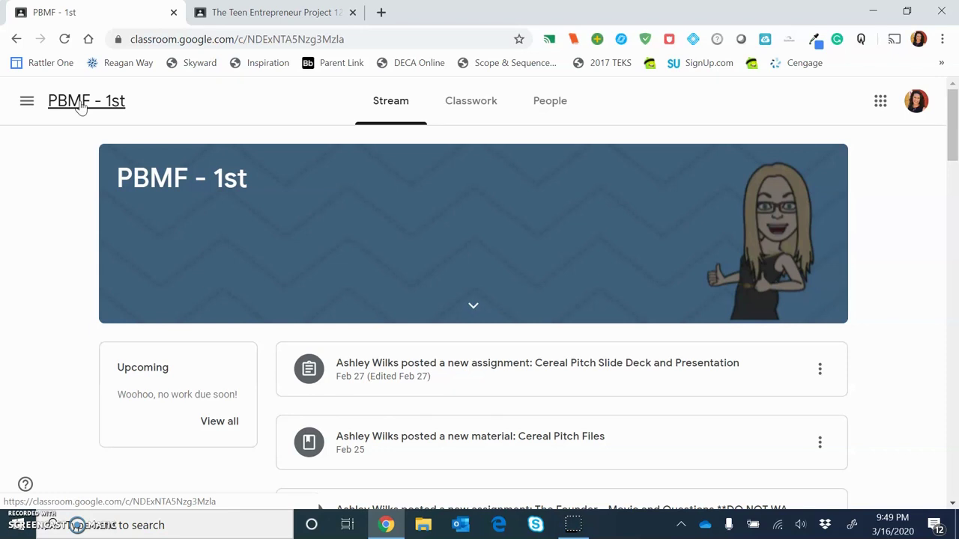
{"action": "left_click", "coordinate": [622, 360]}
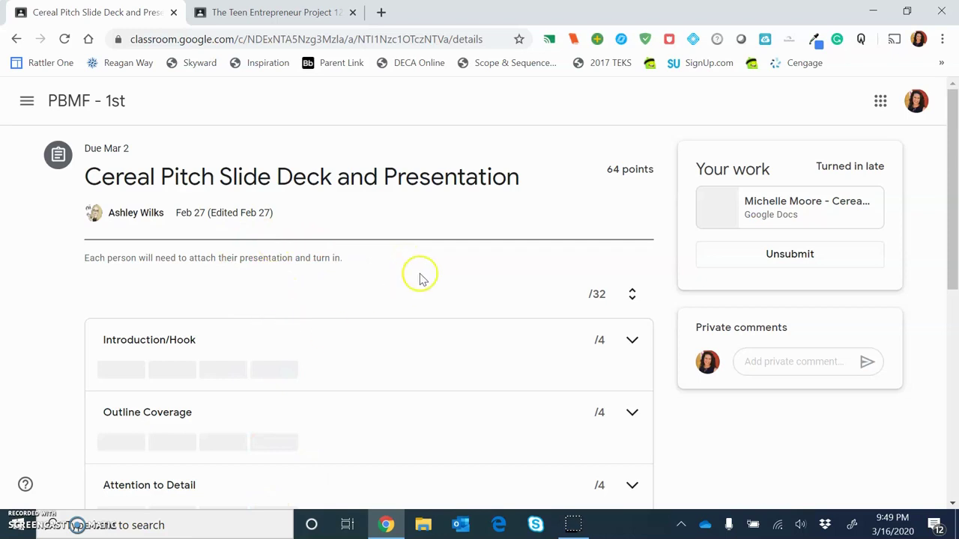
{"action": "scroll", "coordinate": [524, 319], "scroll_direction": "down", "scroll_amount": 1}
{"action": "scroll", "coordinate": [450, 300], "scroll_direction": "down", "scroll_amount": 1}
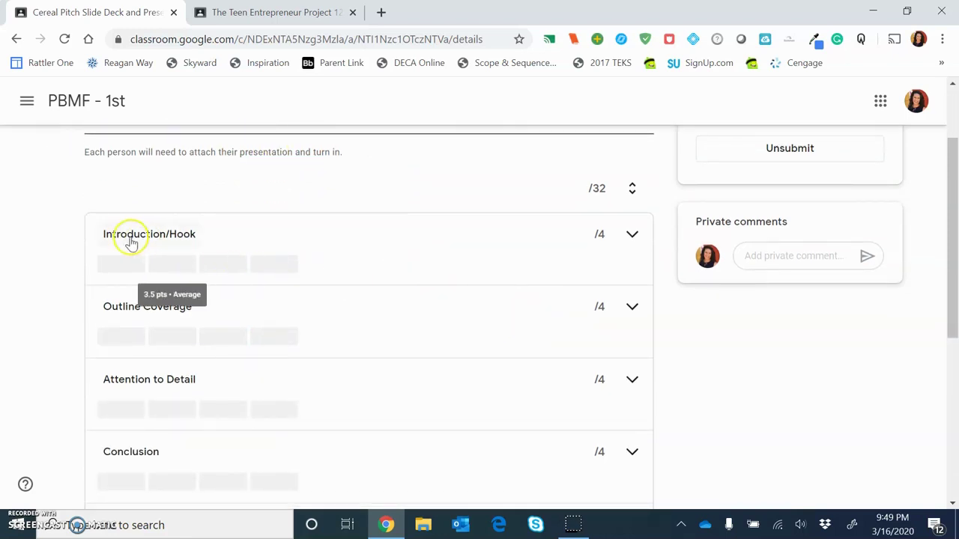
{"action": "scroll", "coordinate": [430, 300], "scroll_direction": "up", "scroll_amount": 2}
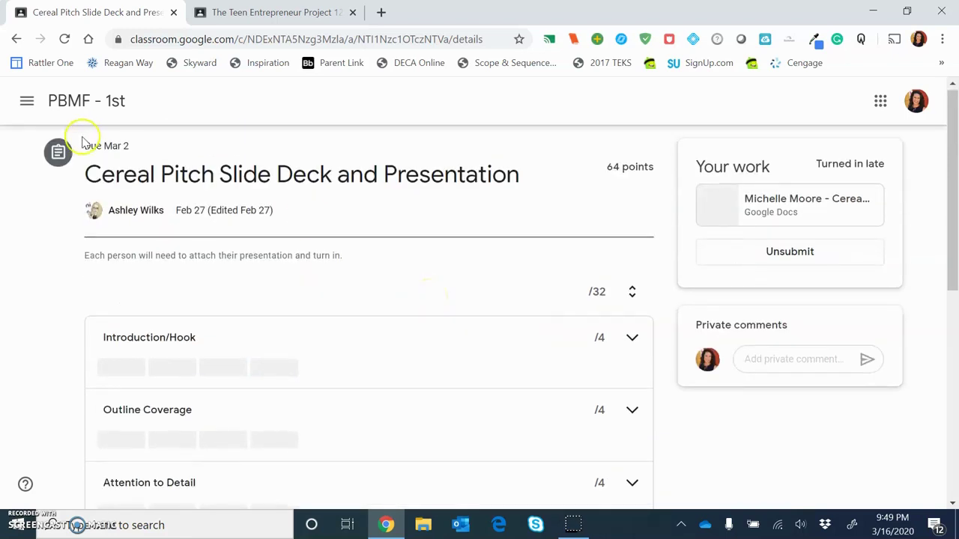
{"action": "scroll", "coordinate": [316, 337], "scroll_direction": "down", "scroll_amount": 1}
{"action": "scroll", "coordinate": [317, 337], "scroll_direction": "down", "scroll_amount": 2}
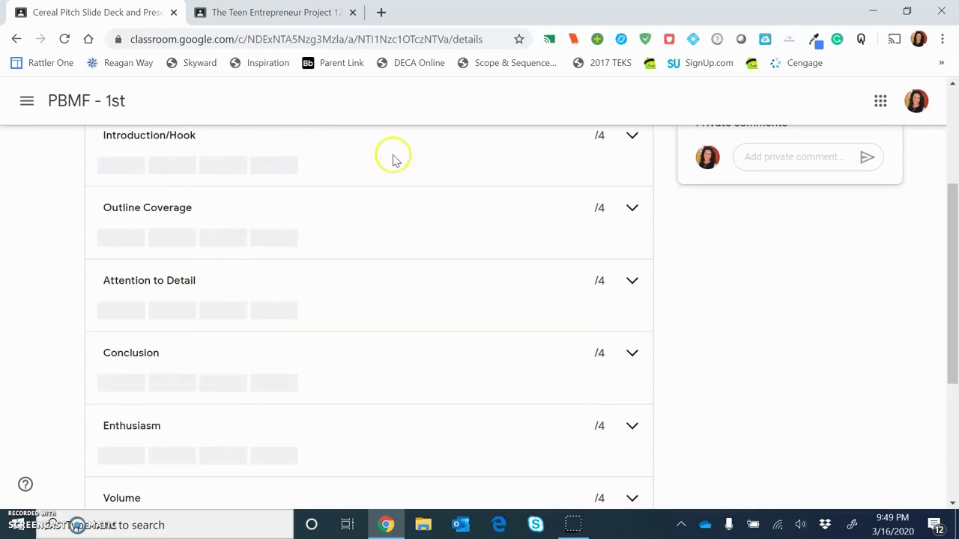
- Expand the Introduction/Hook and Conclusion rubric criteria and examine the descriptions and points of their rating levels
{"action": "left_click", "coordinate": [633, 136]}
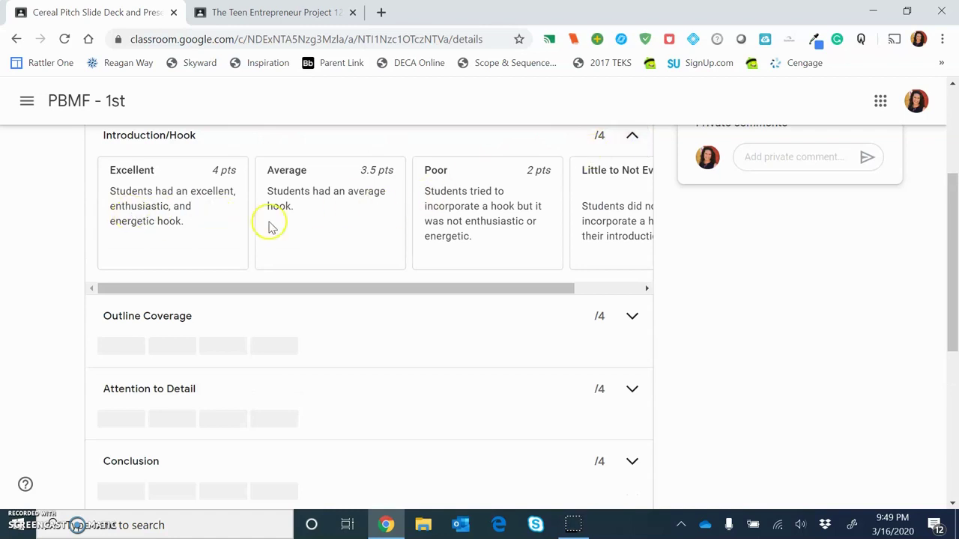
{"action": "scroll", "coordinate": [620, 219], "scroll_direction": "down", "scroll_amount": 2}
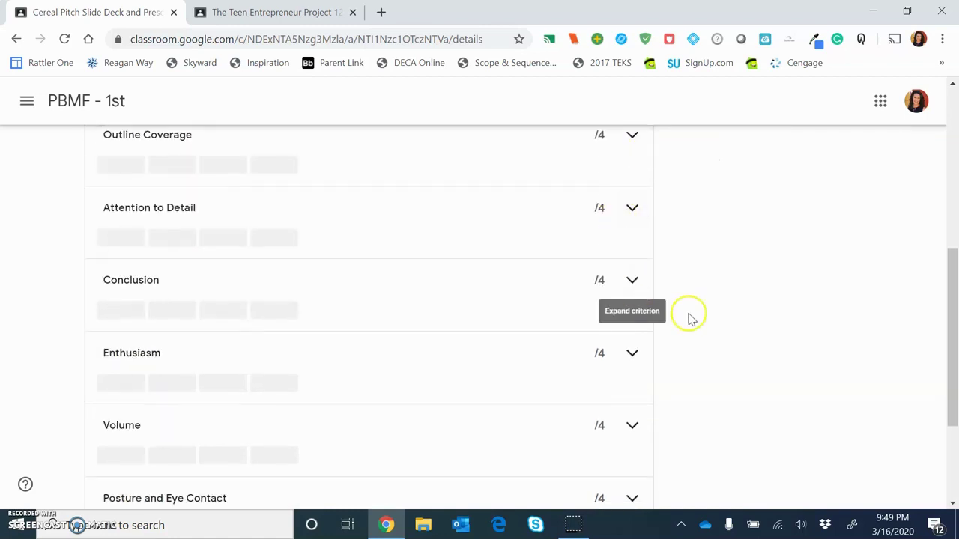
{"action": "left_click", "coordinate": [631, 280]}
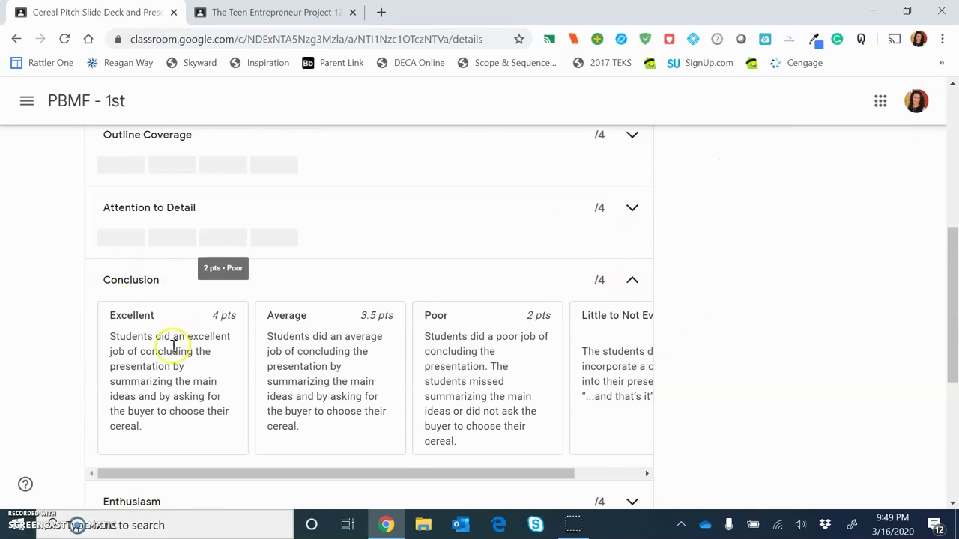
{"action": "scroll", "coordinate": [363, 334], "scroll_direction": "up", "scroll_amount": 2}
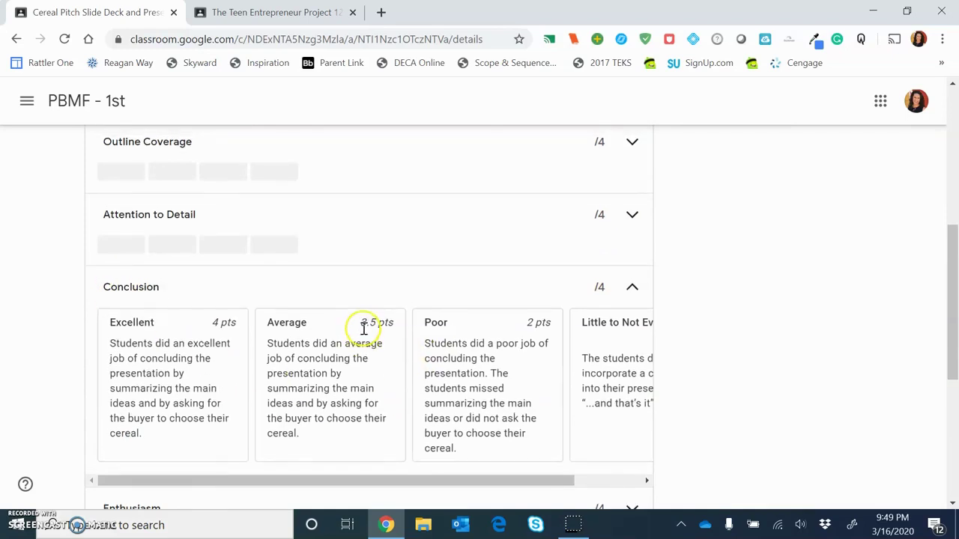
{"action": "scroll", "coordinate": [362, 334], "scroll_direction": "up", "scroll_amount": 1}
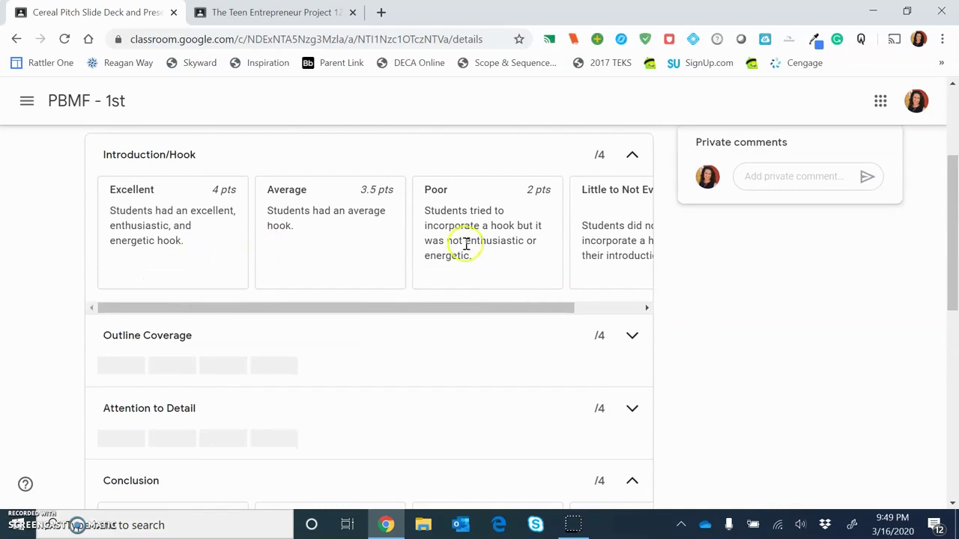
{"action": "scroll", "coordinate": [605, 246], "scroll_direction": "right", "scroll_amount": 1}
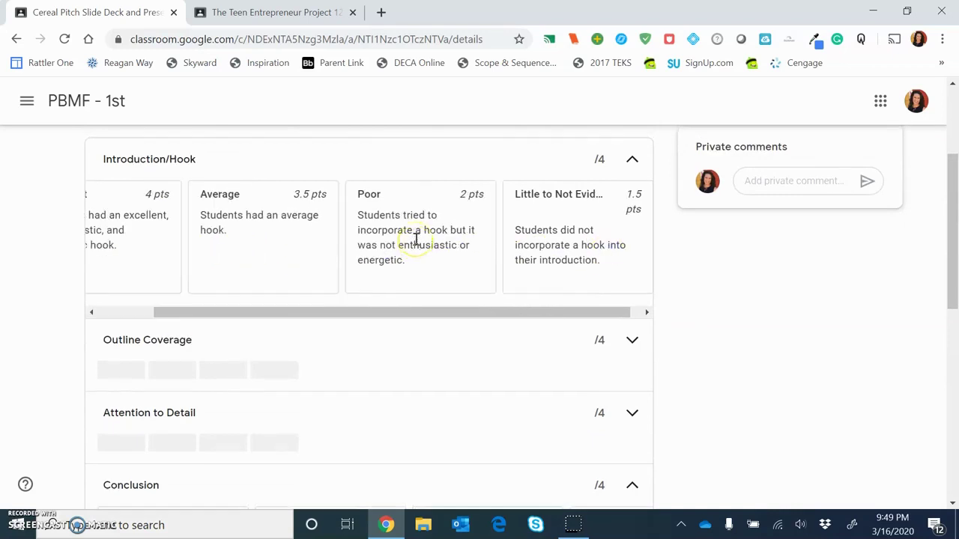
{"action": "scroll", "coordinate": [416, 240], "scroll_direction": "up", "scroll_amount": 1}
{"action": "left_click_drag", "start_coordinate": [439, 367], "coordinate": [263, 381]}
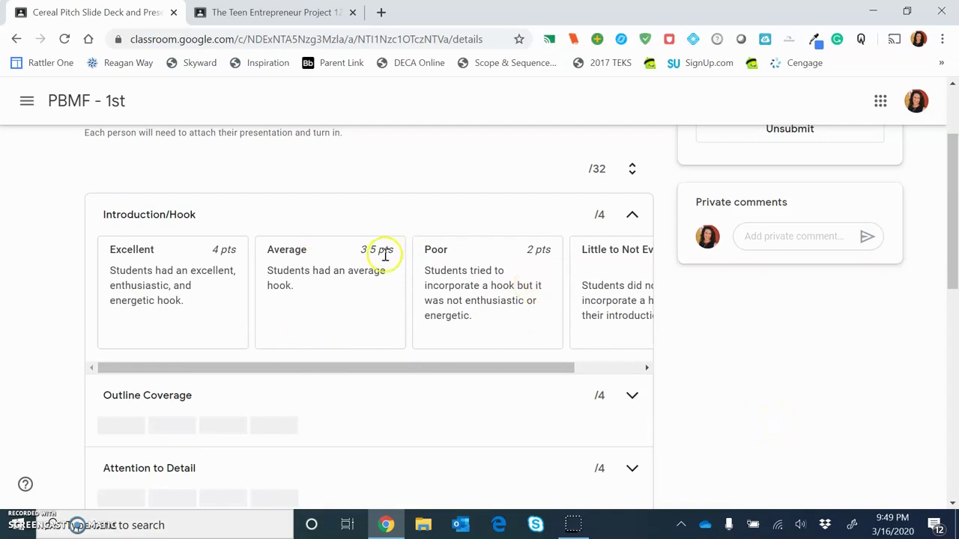
- Collapse the Introduction/Hook and Conclusion criteria and return to the PBMF - 1st class stream
{"action": "left_click", "coordinate": [631, 216]}
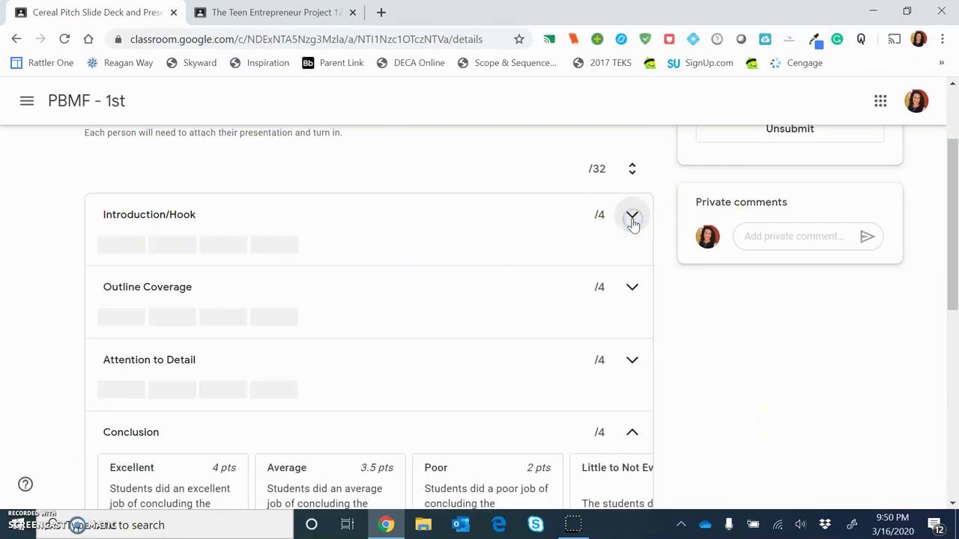
{"action": "left_click", "coordinate": [631, 432]}
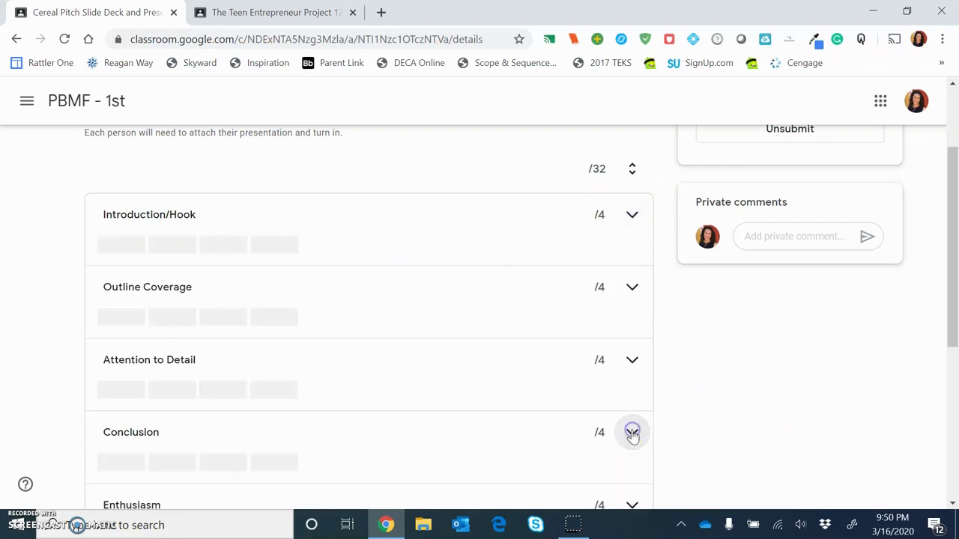
{"action": "scroll", "coordinate": [752, 432], "scroll_direction": "up", "scroll_amount": 3}
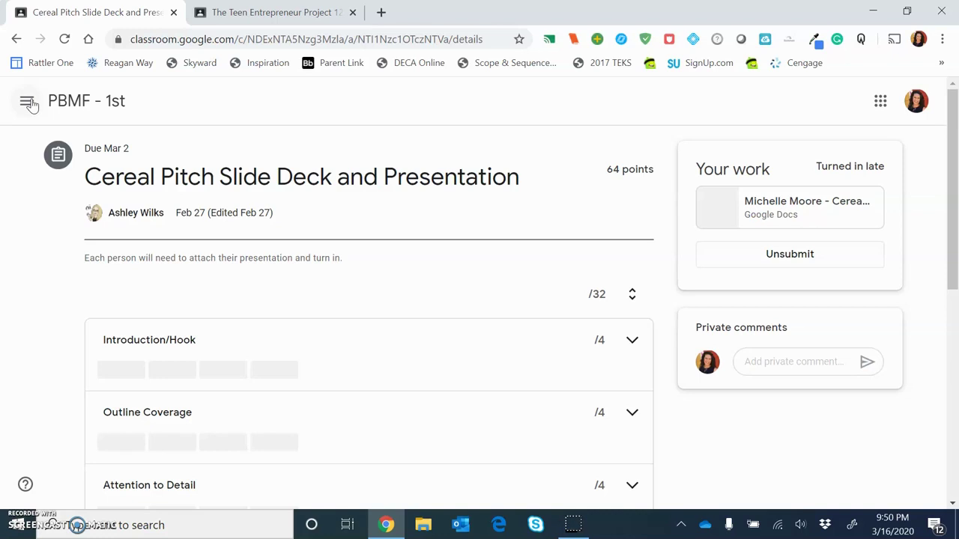
{"action": "left_click", "coordinate": [64, 101]}
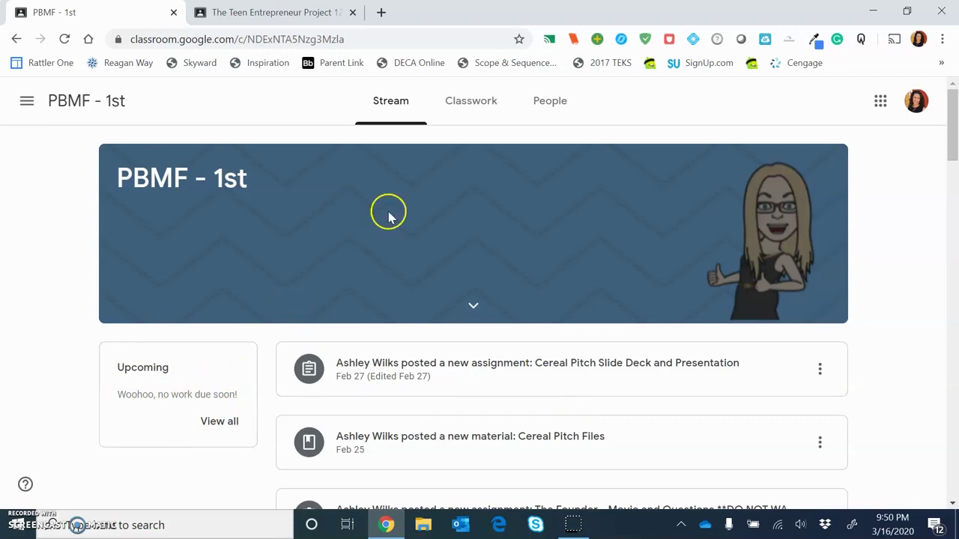
- Look over the Cereal Pitch Files material in the PBMF - 1st classwork, expanding it to see its attachments and collapsing it again
{"action": "left_click", "coordinate": [477, 113]}
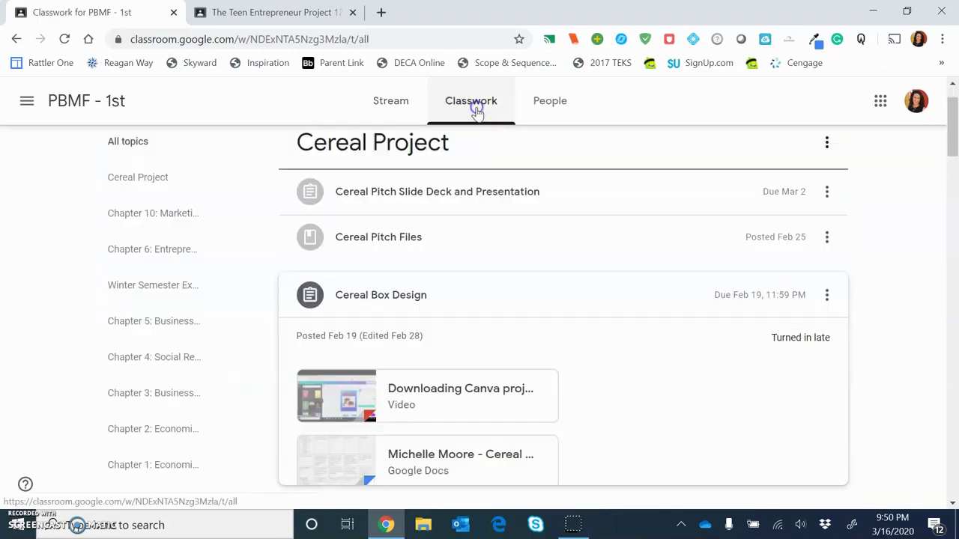
{"action": "left_click", "coordinate": [626, 246]}
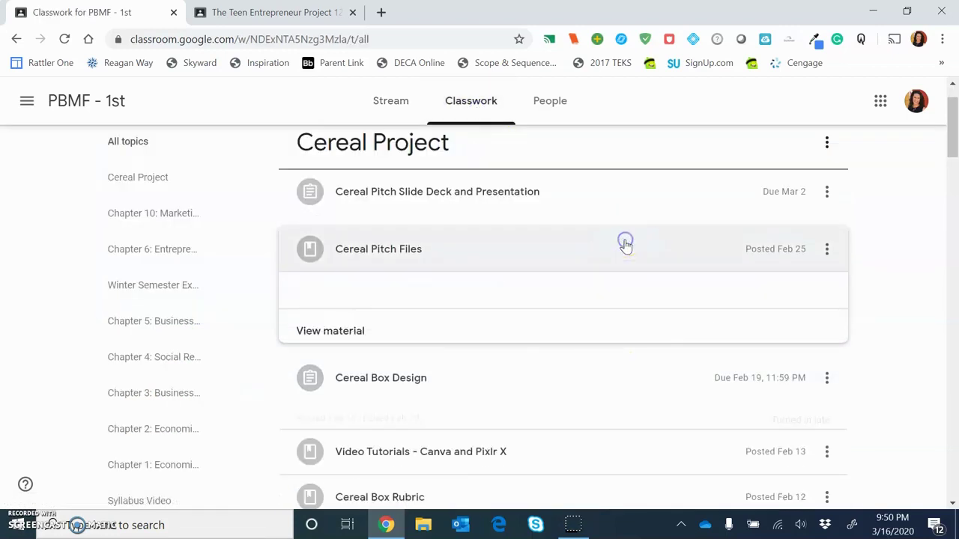
{"action": "scroll", "coordinate": [797, 342], "scroll_direction": "down", "scroll_amount": 1}
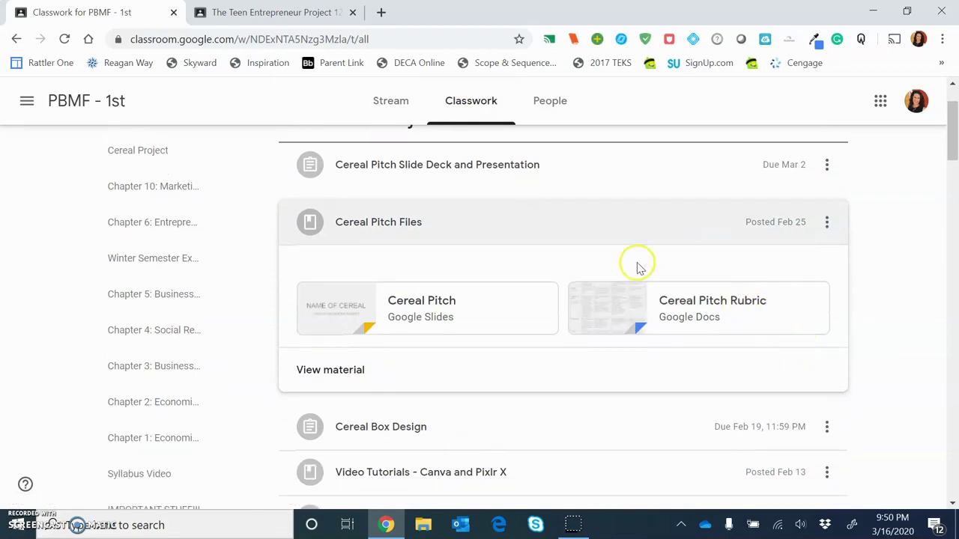
{"action": "left_click", "coordinate": [693, 231]}
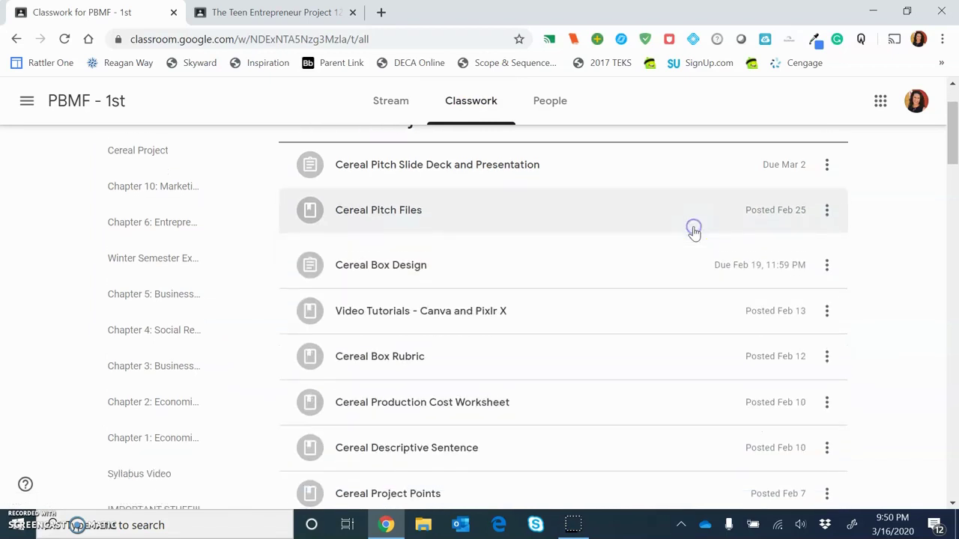
{"action": "scroll", "coordinate": [514, 323], "scroll_direction": "up", "scroll_amount": 2}
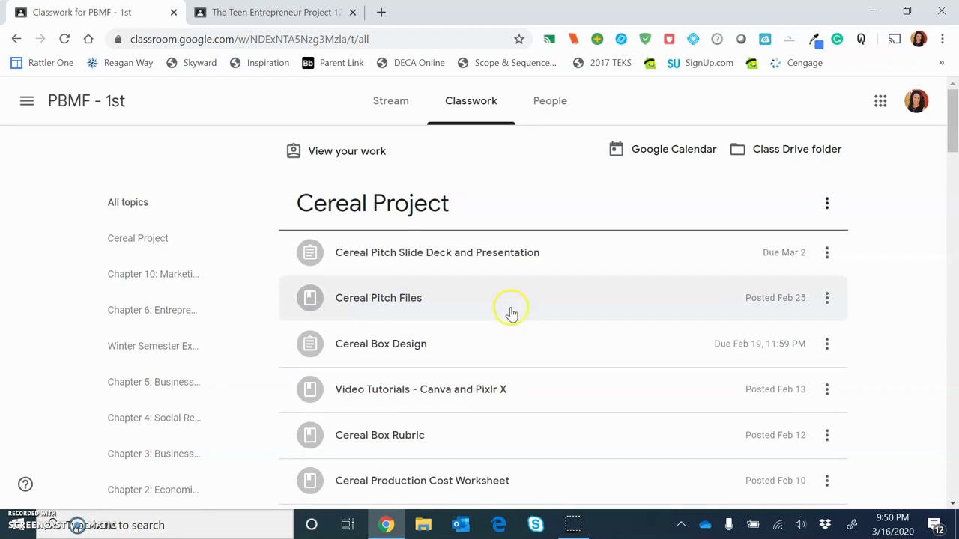
- View the to-do list for the enrolled classes and open the missing My Needs and Wants assignment
{"action": "left_click", "coordinate": [26, 103]}
{"action": "scroll", "coordinate": [96, 246], "scroll_direction": "down", "scroll_amount": 5}
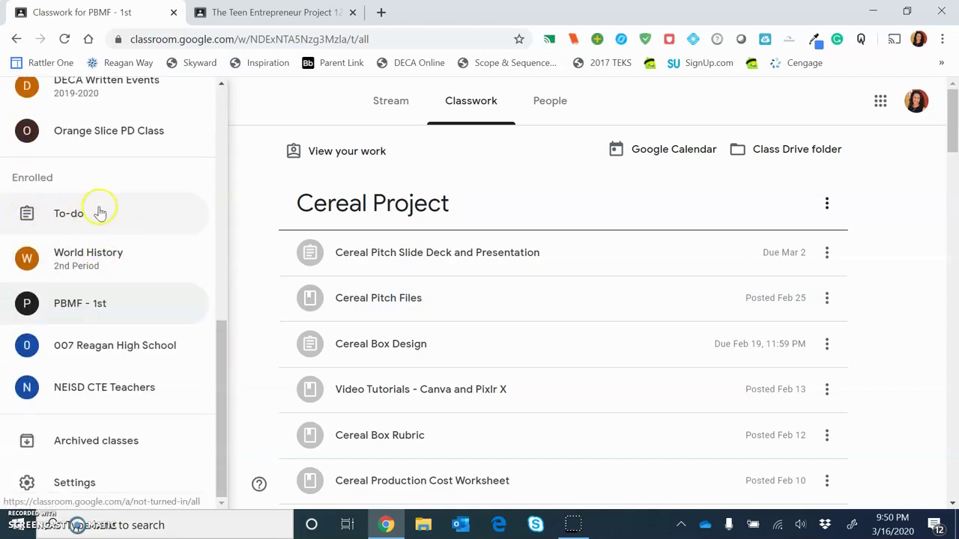
{"action": "scroll", "coordinate": [103, 208], "scroll_direction": "up", "scroll_amount": 5}
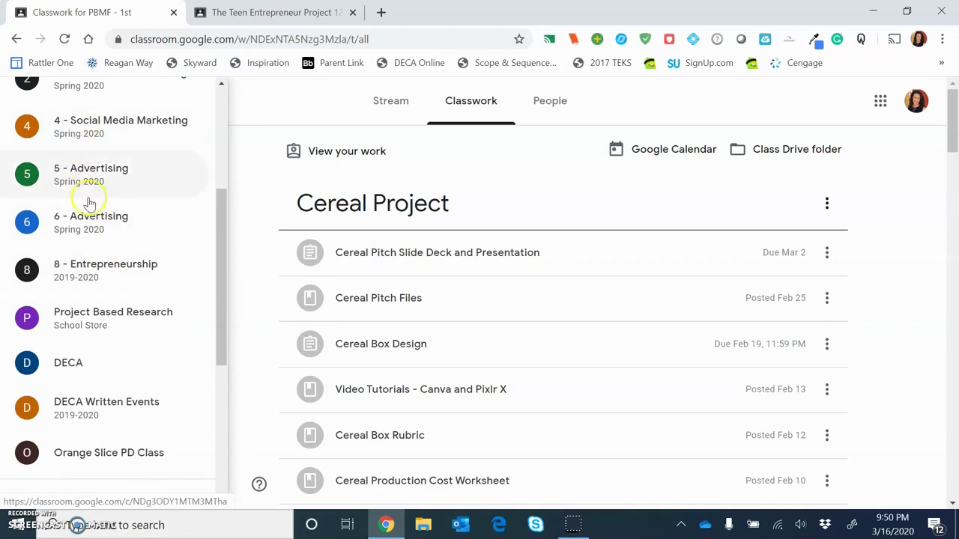
{"action": "scroll", "coordinate": [88, 202], "scroll_direction": "down", "scroll_amount": 1}
{"action": "scroll", "coordinate": [90, 197], "scroll_direction": "down", "scroll_amount": 4}
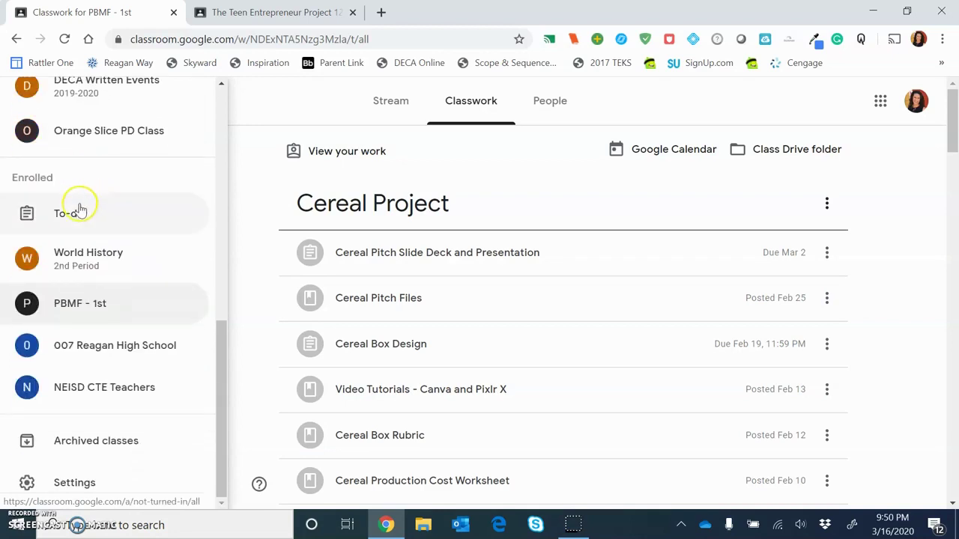
{"action": "left_click", "coordinate": [94, 216]}
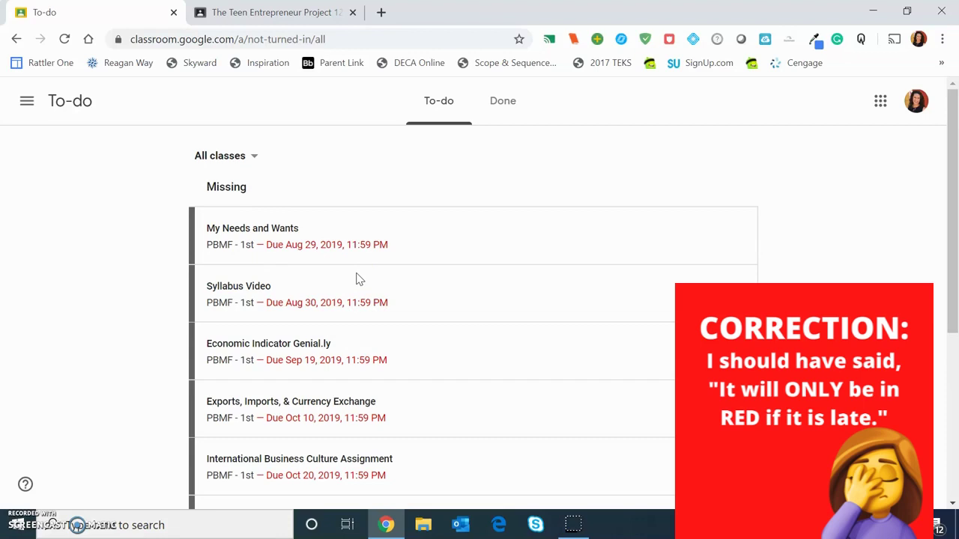
{"action": "left_click", "coordinate": [293, 236]}
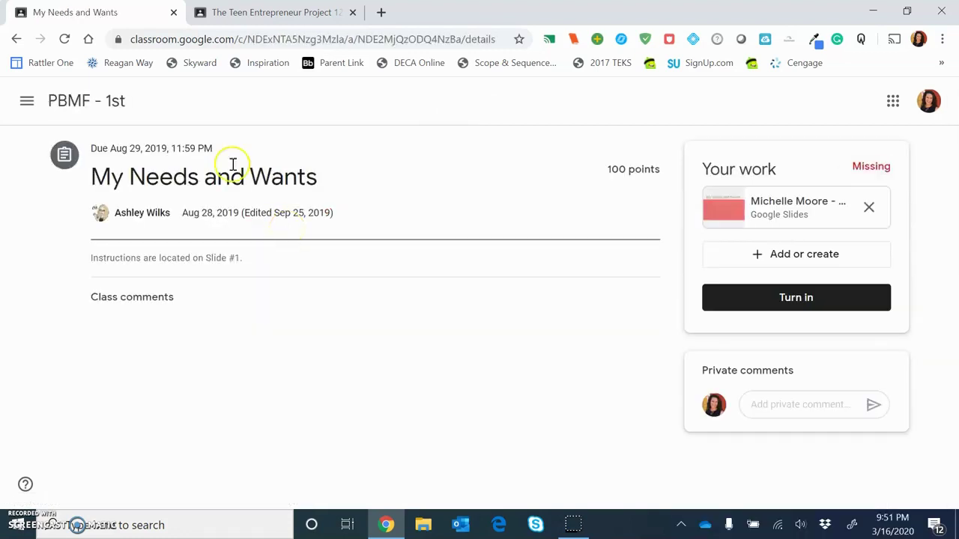
- Return to the PBMF - 1st classwork page and open the class's Google Calendar
{"action": "left_click", "coordinate": [16, 38]}
{"action": "left_click", "coordinate": [16, 39]}
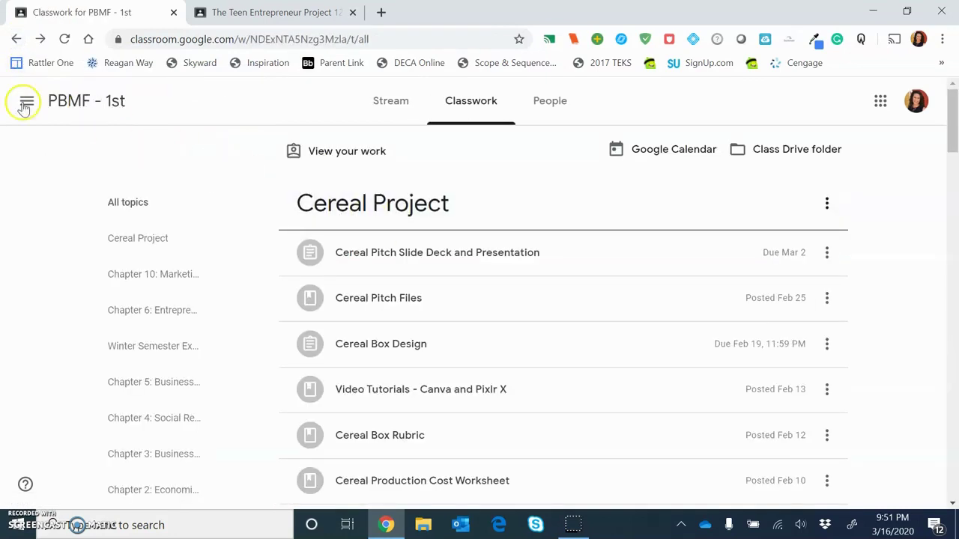
{"action": "left_click", "coordinate": [54, 101]}
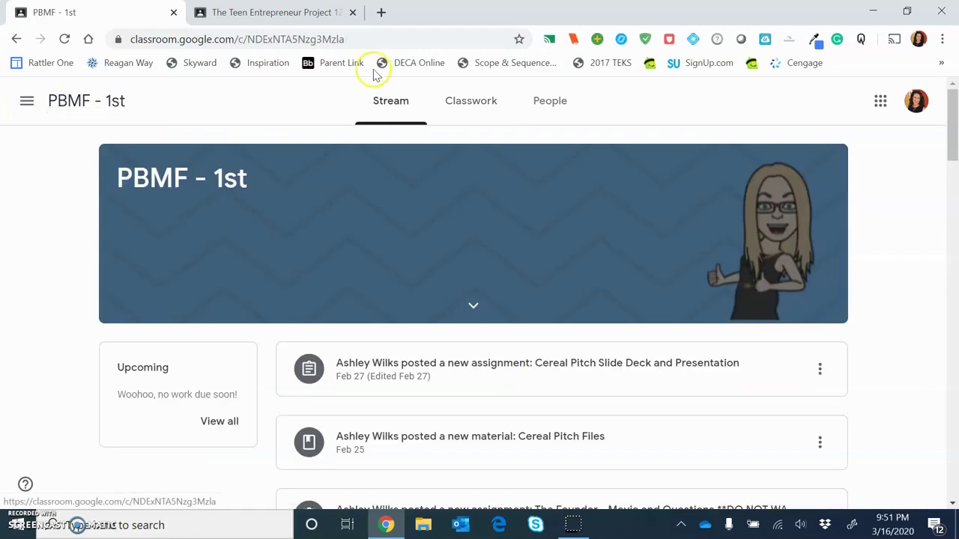
{"action": "left_click", "coordinate": [458, 112]}
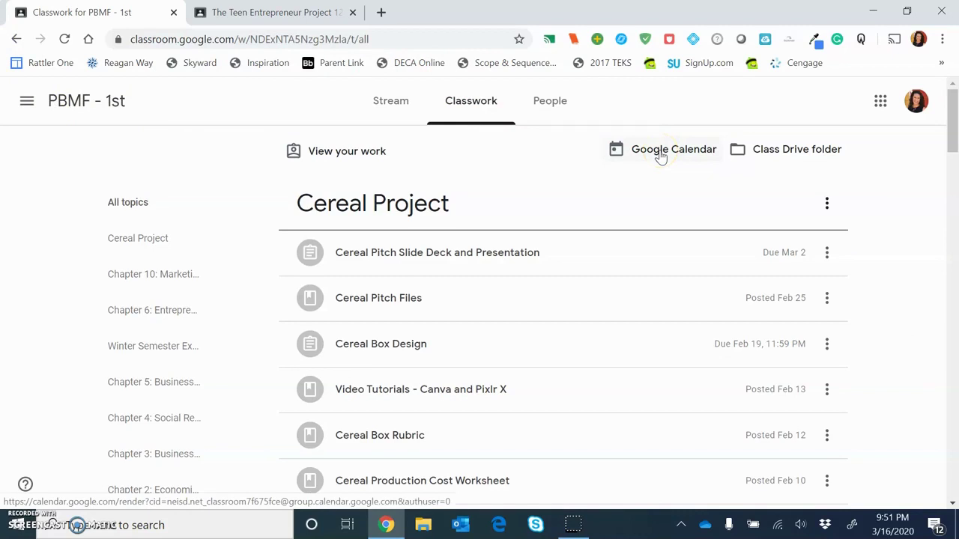
{"action": "left_click", "coordinate": [660, 155]}
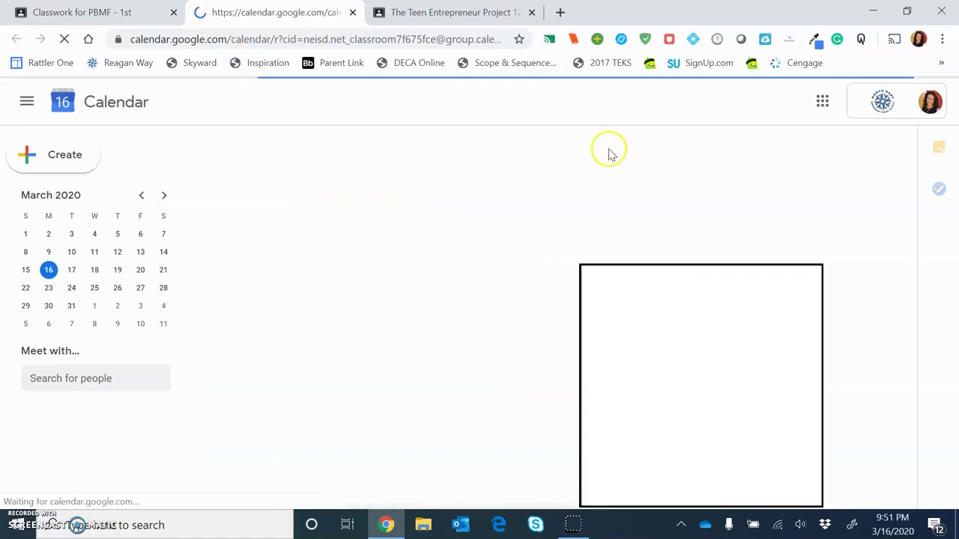
- Find the PBMF - 1st calendar among the other calendars, hide its events and show them again
{"action": "scroll", "coordinate": [105, 411], "scroll_direction": "down", "scroll_amount": 5}
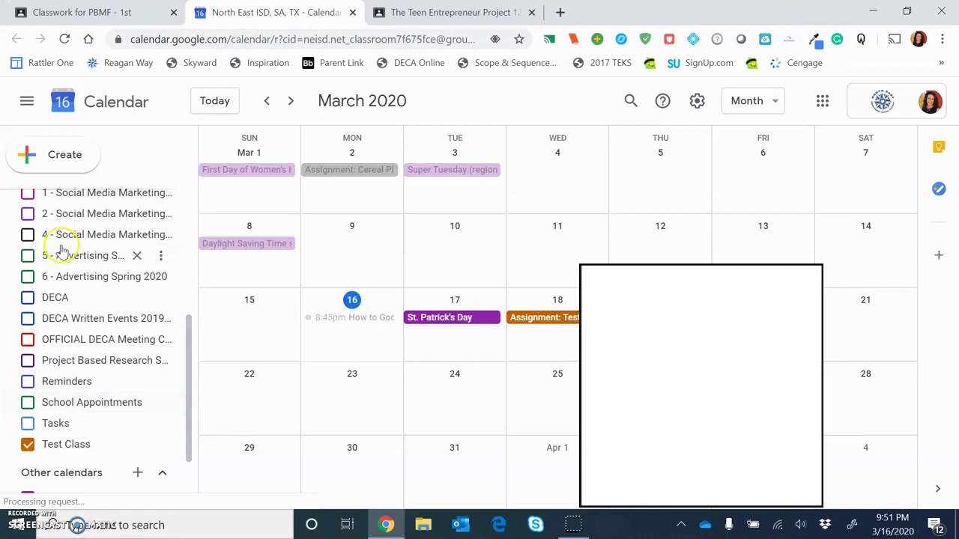
{"action": "scroll", "coordinate": [78, 362], "scroll_direction": "down", "scroll_amount": 2}
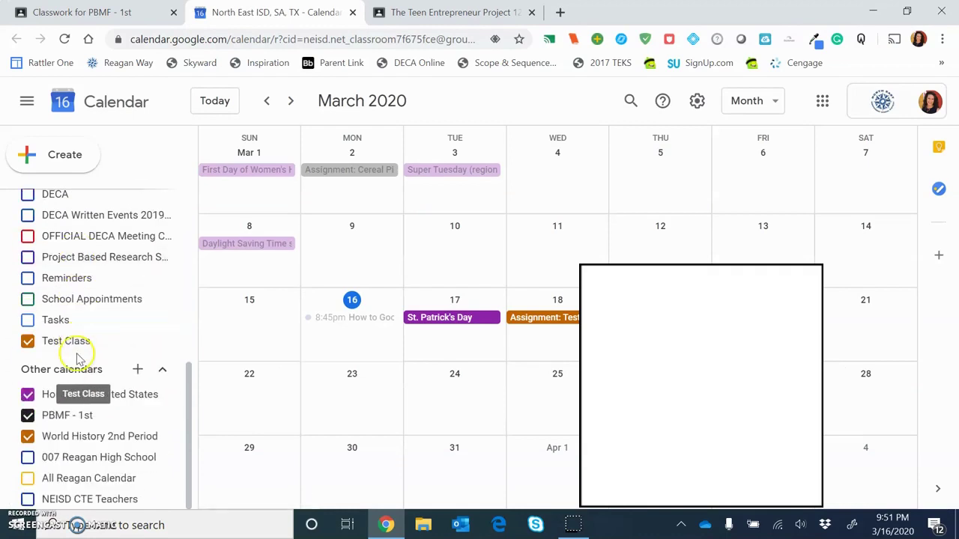
{"action": "left_click", "coordinate": [30, 420]}
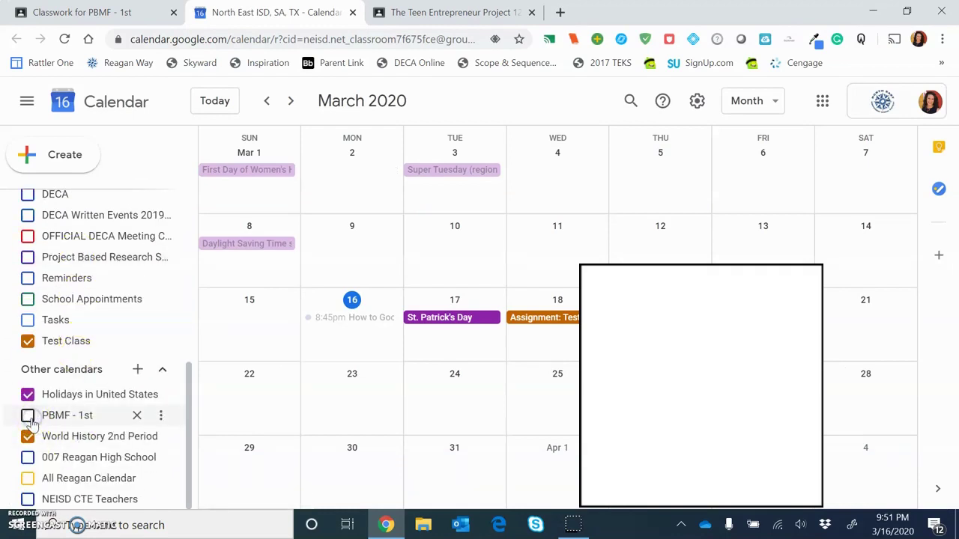
{"action": "left_click", "coordinate": [30, 419]}
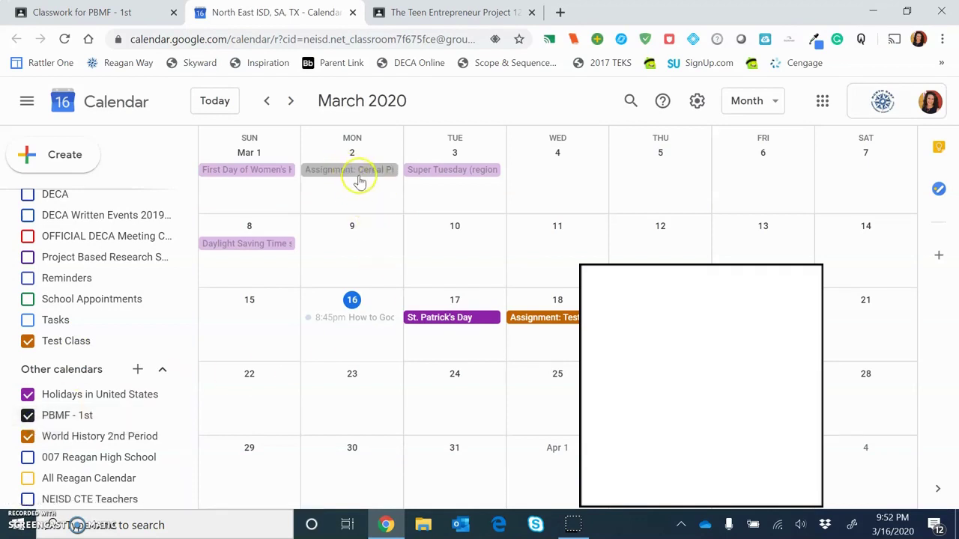
- Open the Cereal Pitch Slide Deck and Presentation assignment through its March 2 calendar event, and view the PBMF - 1st class's people list
{"action": "left_click", "coordinate": [360, 171]}
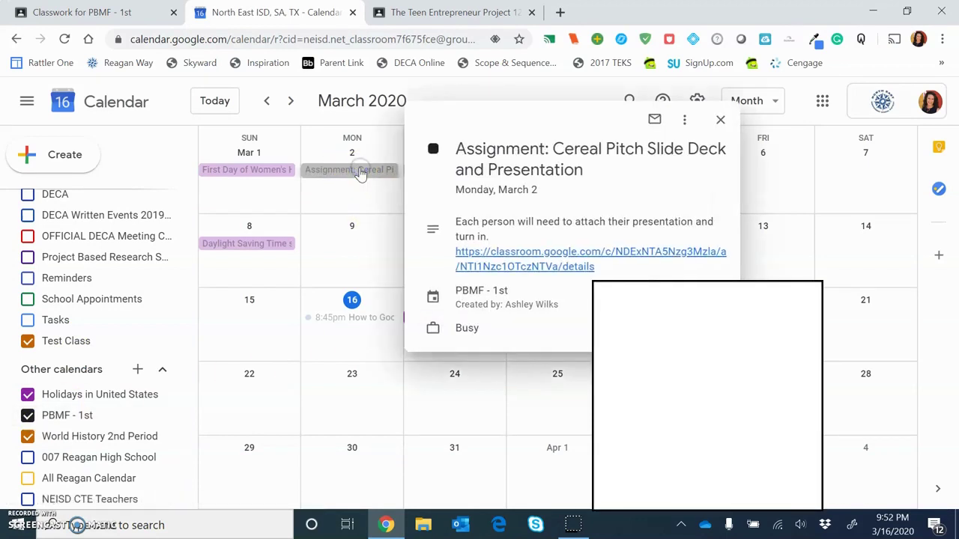
{"action": "left_click", "coordinate": [526, 262]}
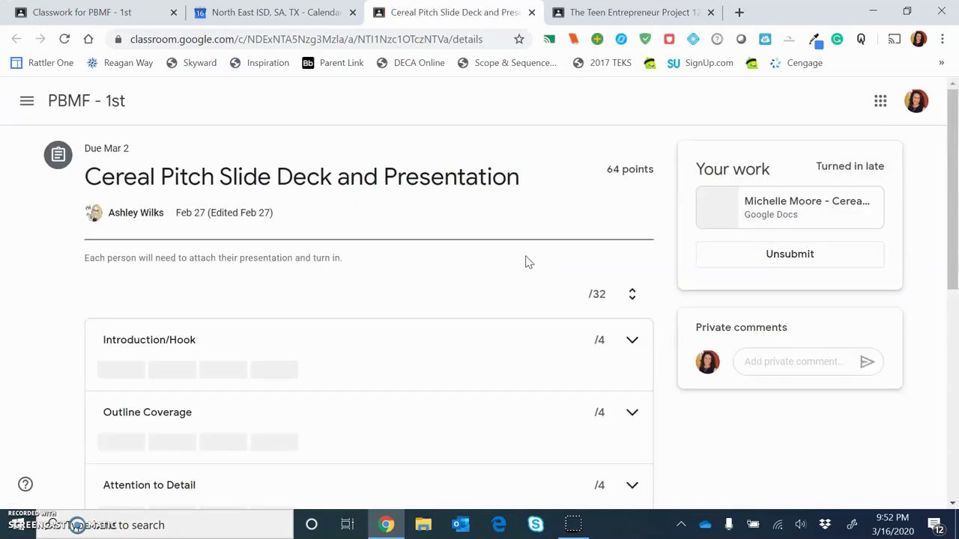
{"action": "left_click", "coordinate": [75, 101]}
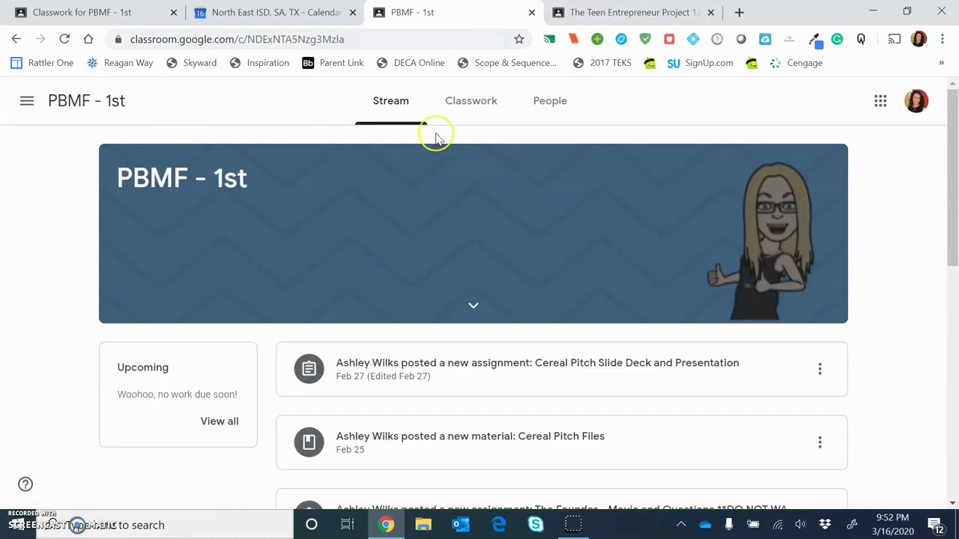
{"action": "left_click", "coordinate": [471, 101]}
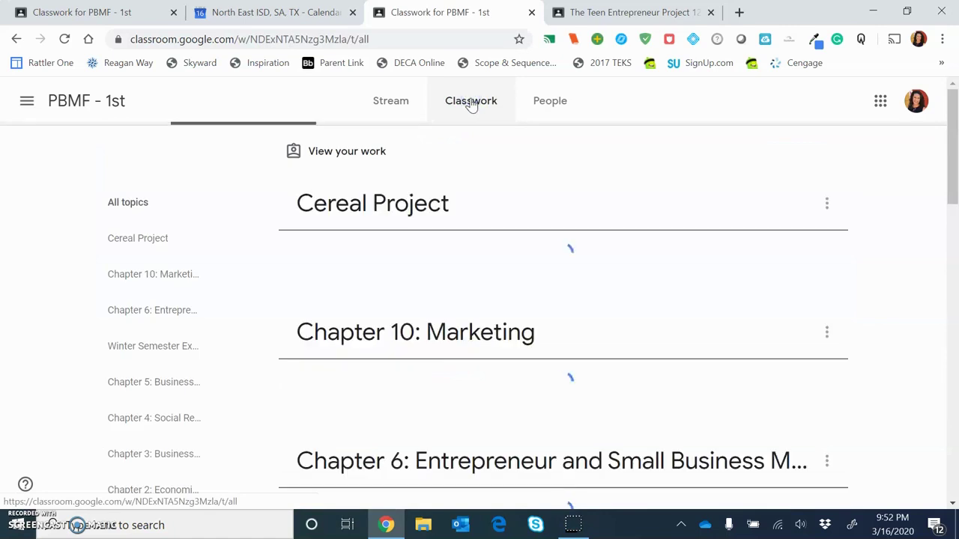
{"action": "left_click", "coordinate": [554, 102]}
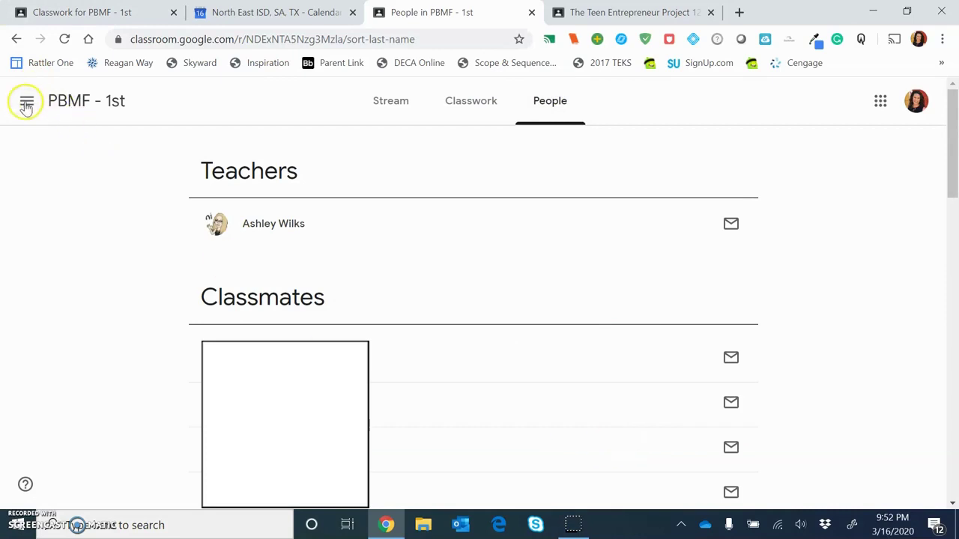
- Switch to the 8 - Entrepreneurship class's people list, view the guardian invitation form for the first student and cancel it
{"action": "left_click", "coordinate": [569, 8]}
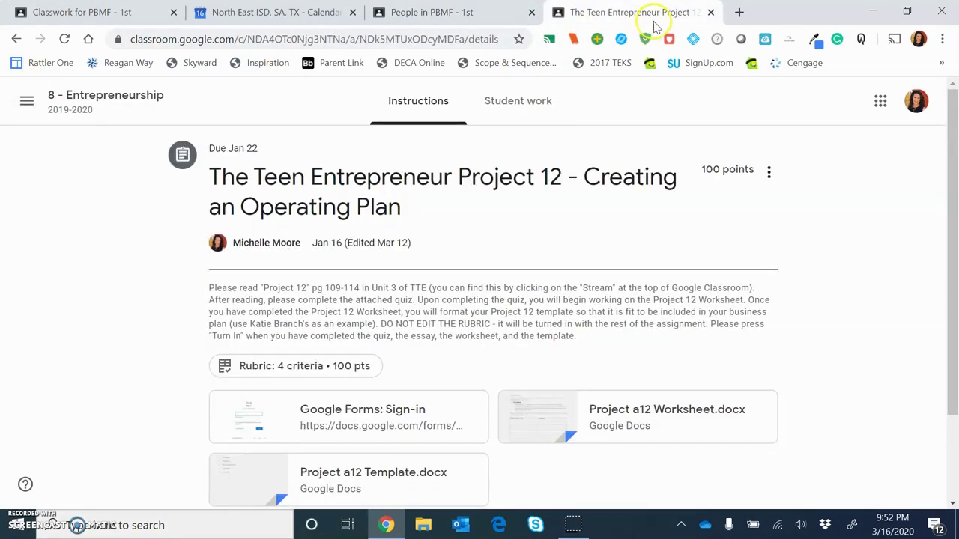
{"action": "key", "text": "alt+Left"}
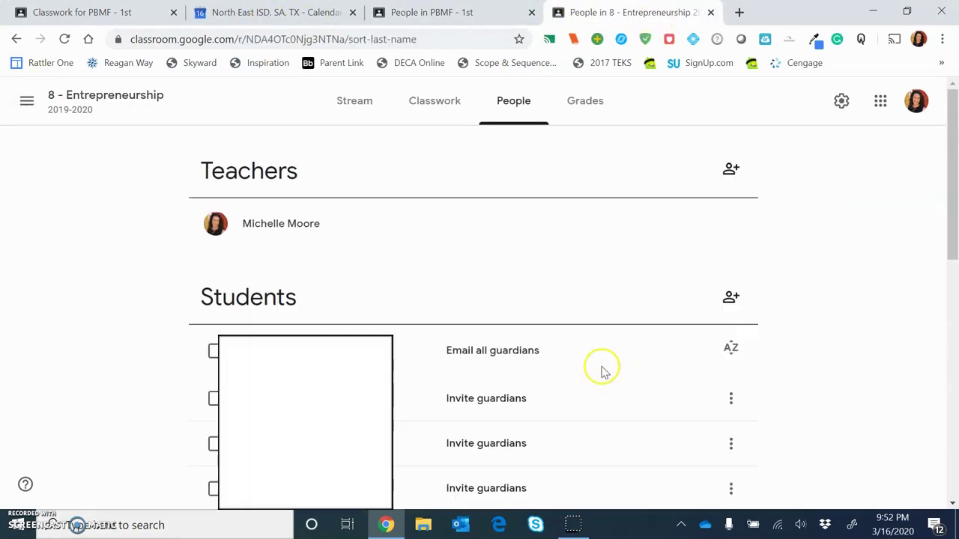
{"action": "left_click", "coordinate": [500, 405]}
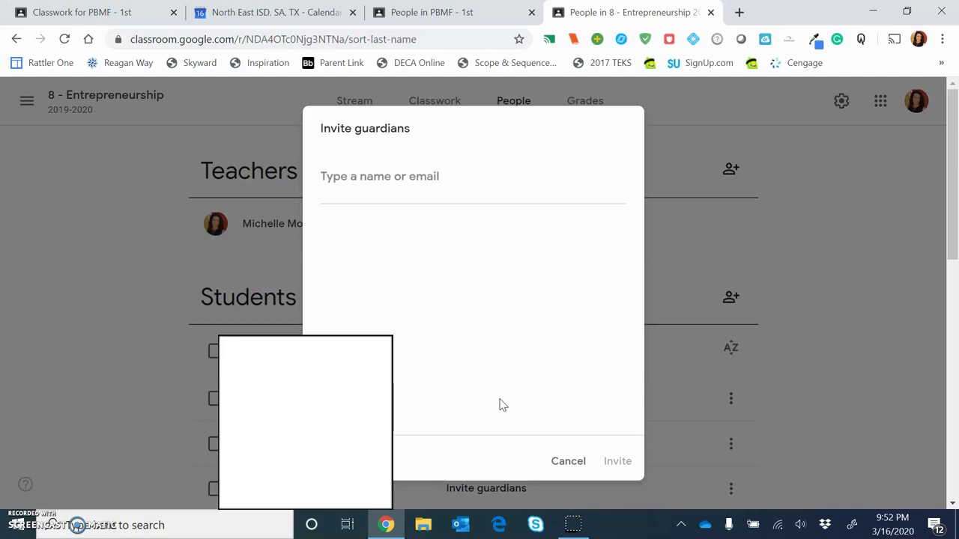
{"action": "left_click", "coordinate": [568, 462]}
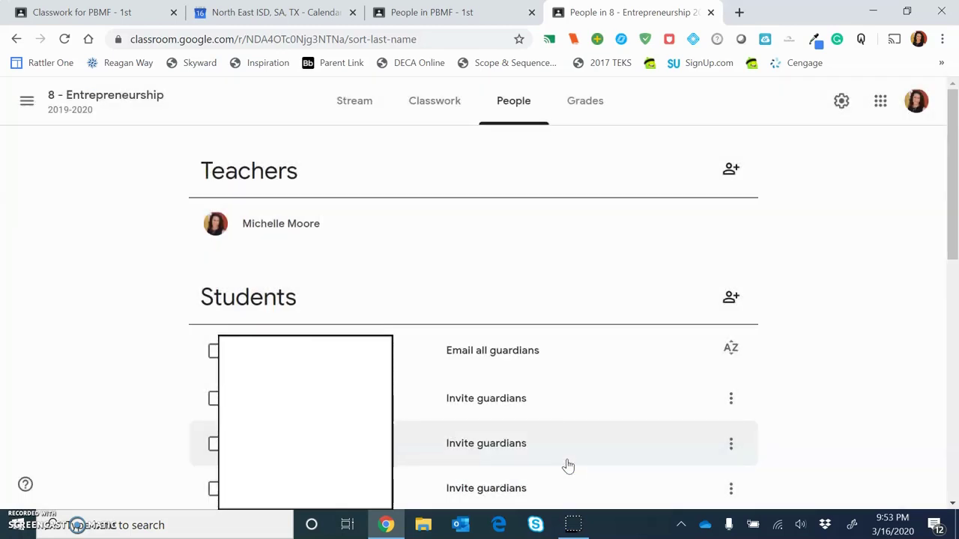